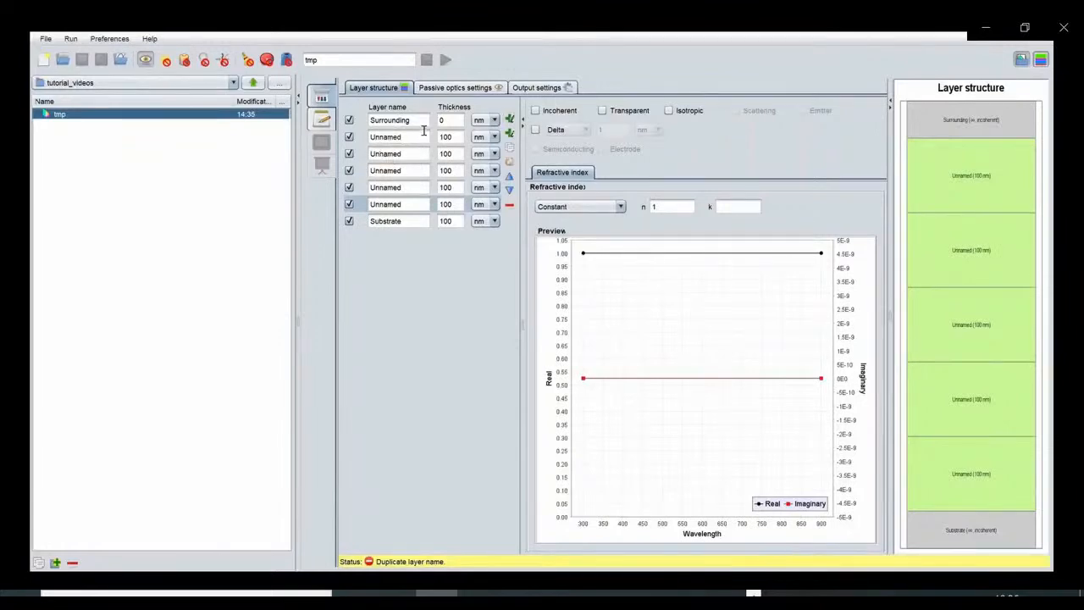
Rename the surrounding layer as air_top and the substrate layer as air_bot.
double_click(422, 125)
text(air_top)
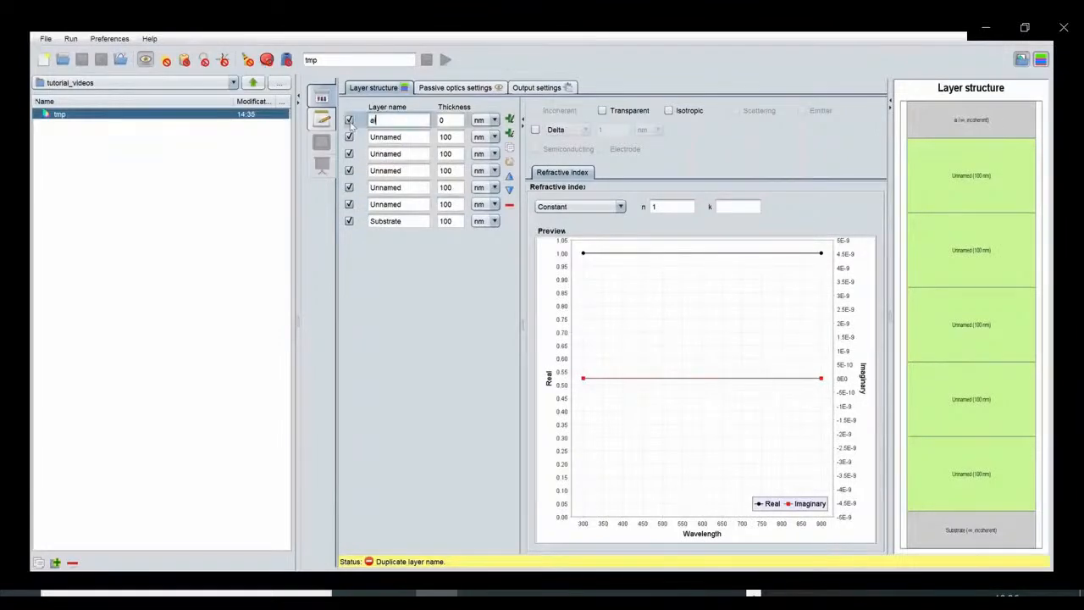
double_click(413, 222)
text(air_bot)
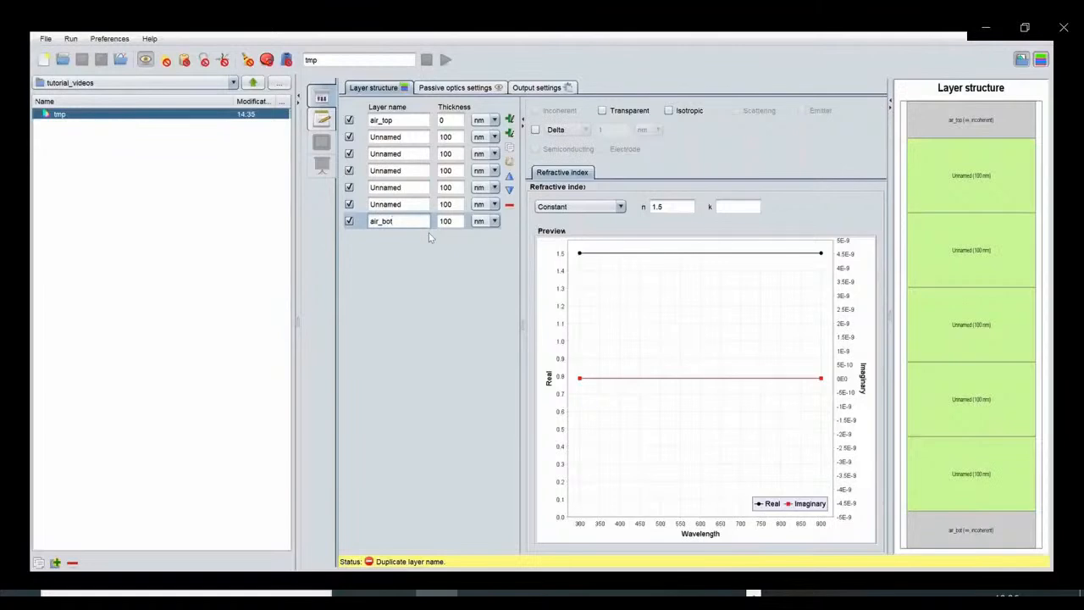
Name the first unnamed layer below air_top glass.
click(416, 144)
key(BackSpace)
key(BackSpace)
key(BackSpace)
key(BackSpace)
key(BackSpace)
key(BackSpace)
key(BackSpace)
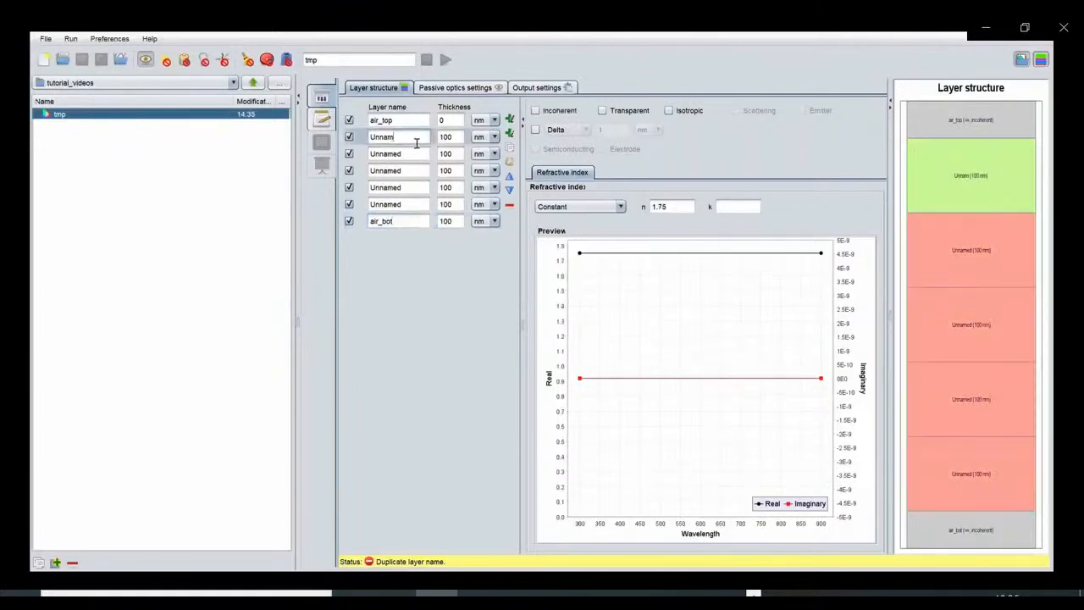
text(glass)
Set the glass layer's thickness to 1 mm.
click(465, 142)
key(BackSpace)
key(BackSpace)
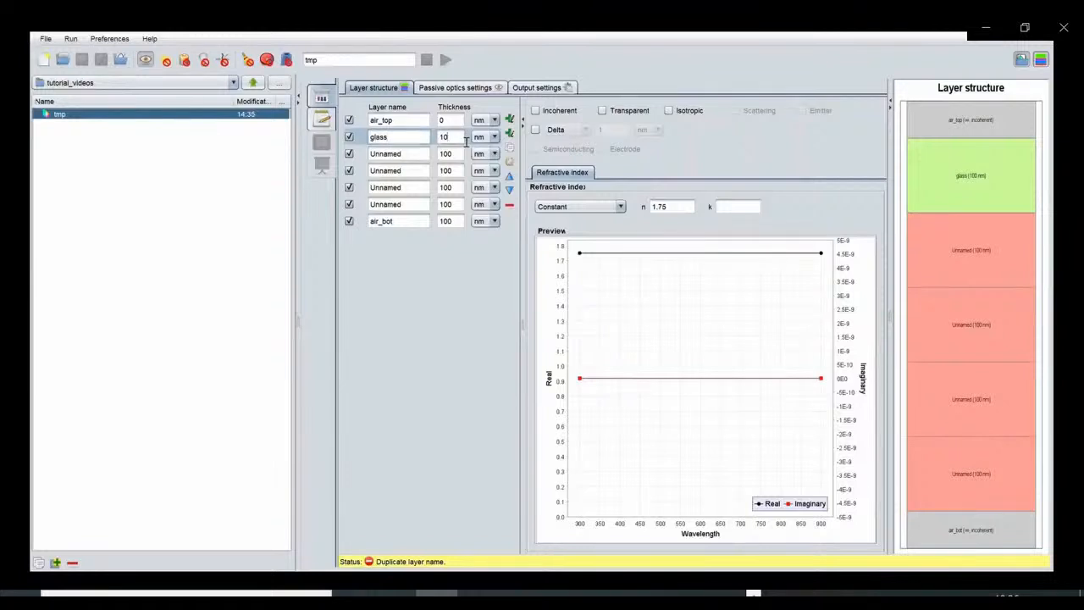
click(495, 138)
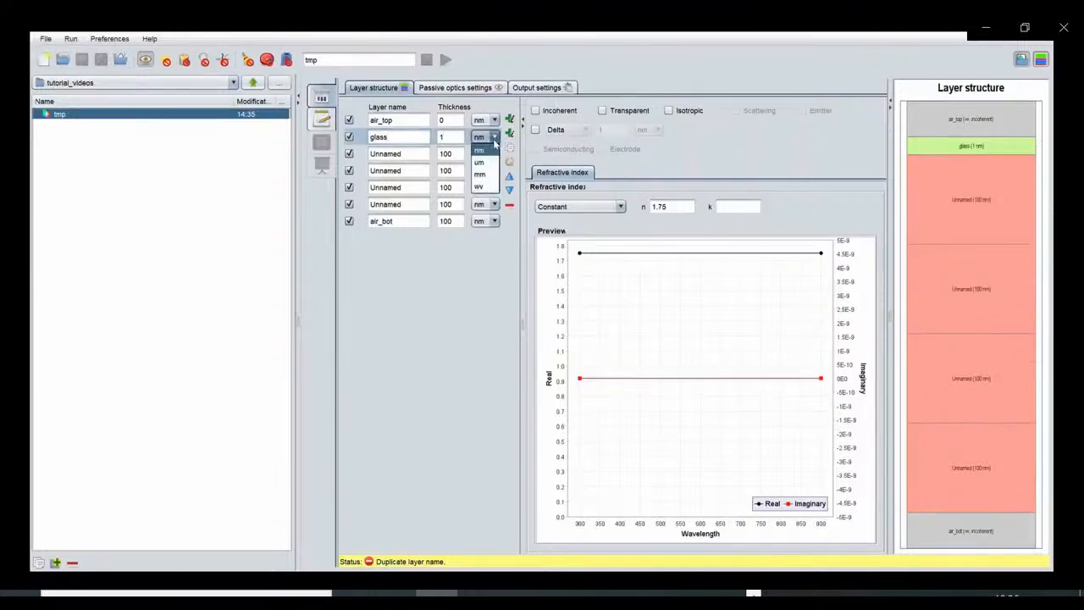
click(490, 180)
Name the layer below glass ITO and set its thickness to 125 nm.
click(425, 161)
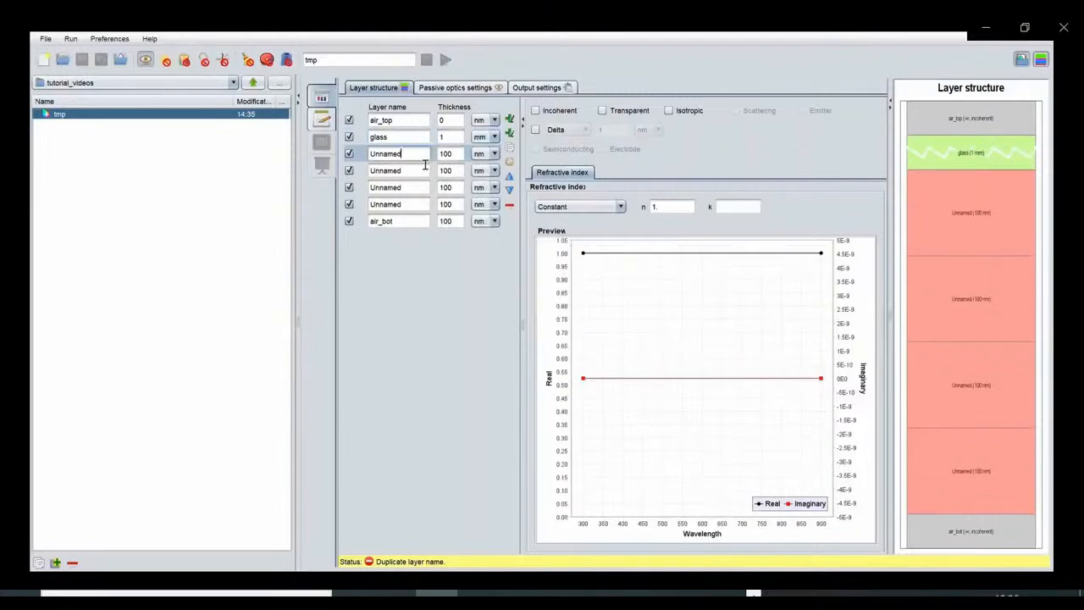
click(458, 155)
key(BackSpace)
key(BackSpace)
text(25)
drag(423, 162, 364, 159)
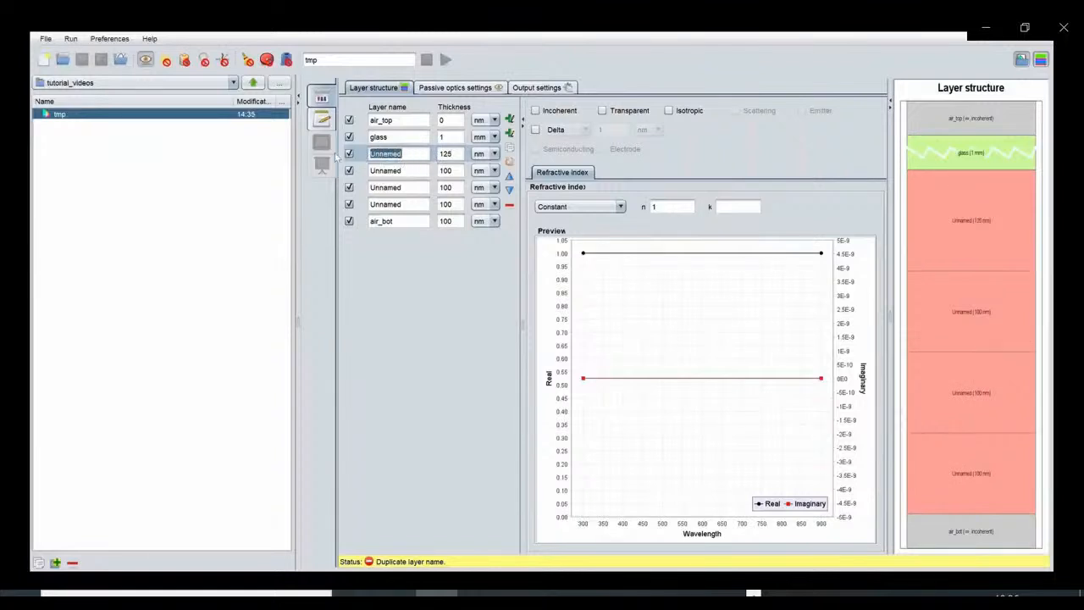
text(ITO)
Set the thickness of the layer below ITO to 50 nm and name it PEDOT.
click(464, 177)
double_click(466, 176)
text(50)
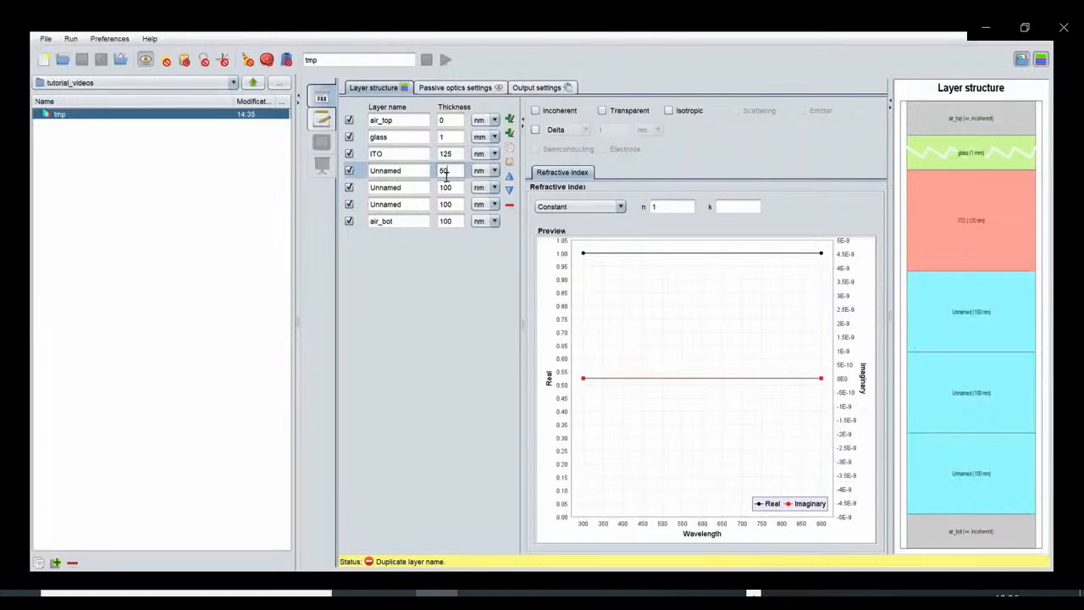
drag(429, 172, 371, 190)
text(PEDOT)
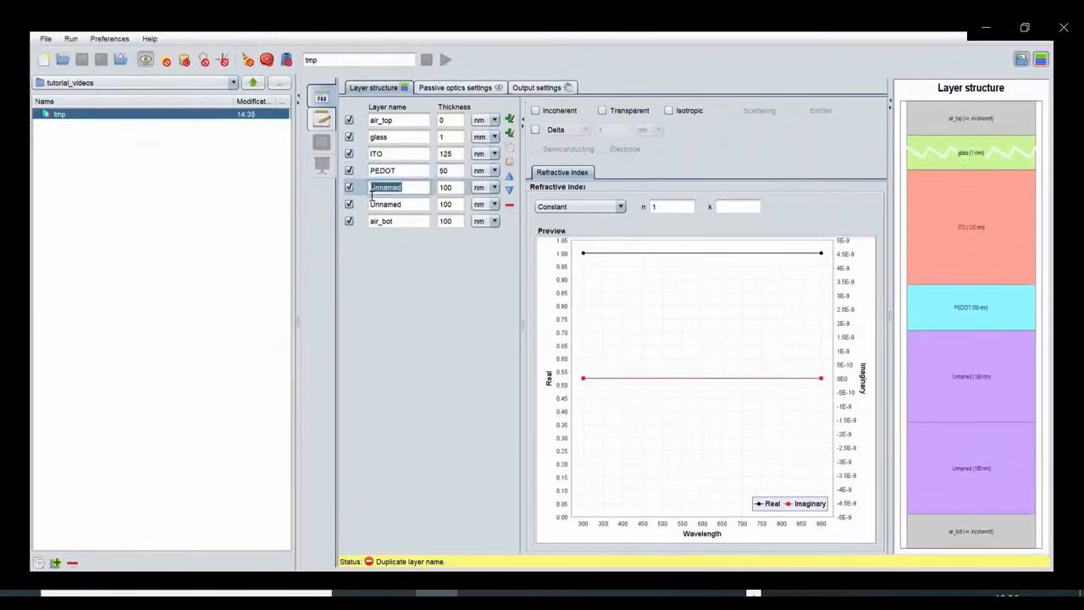
Name the two remaining unnamed layers P3HT-PCBM and Al, in that order below PEDOT.
text(P)
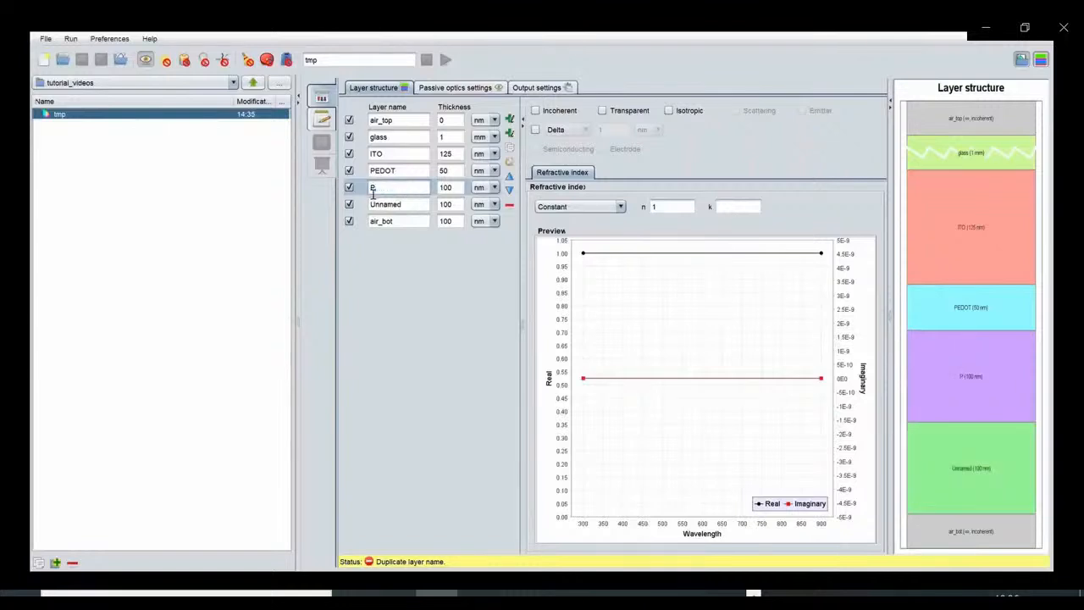
text(3HT-P)
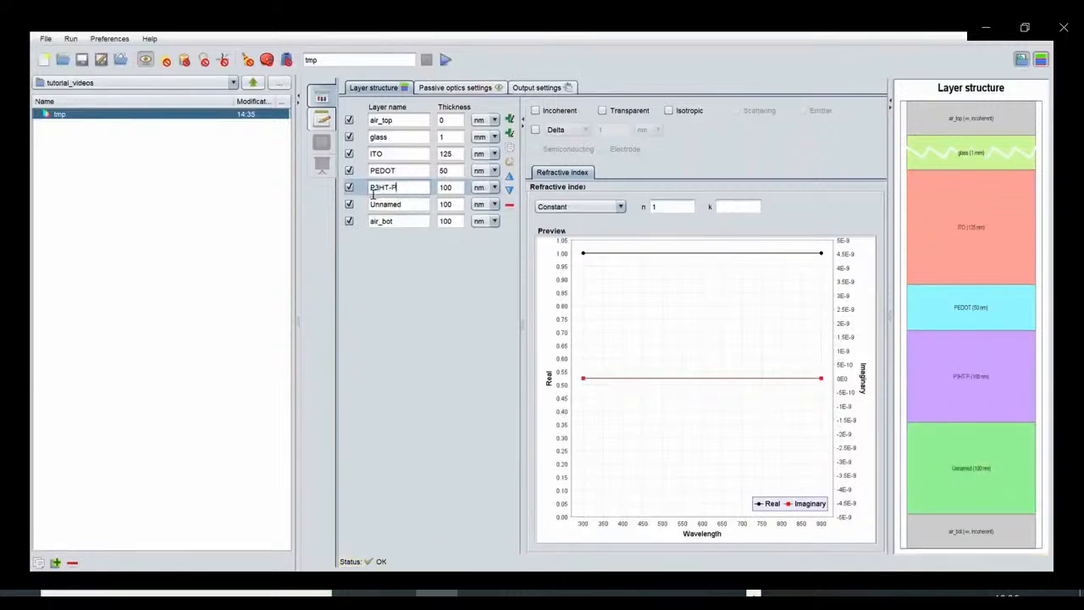
text(CBM)
click(424, 209)
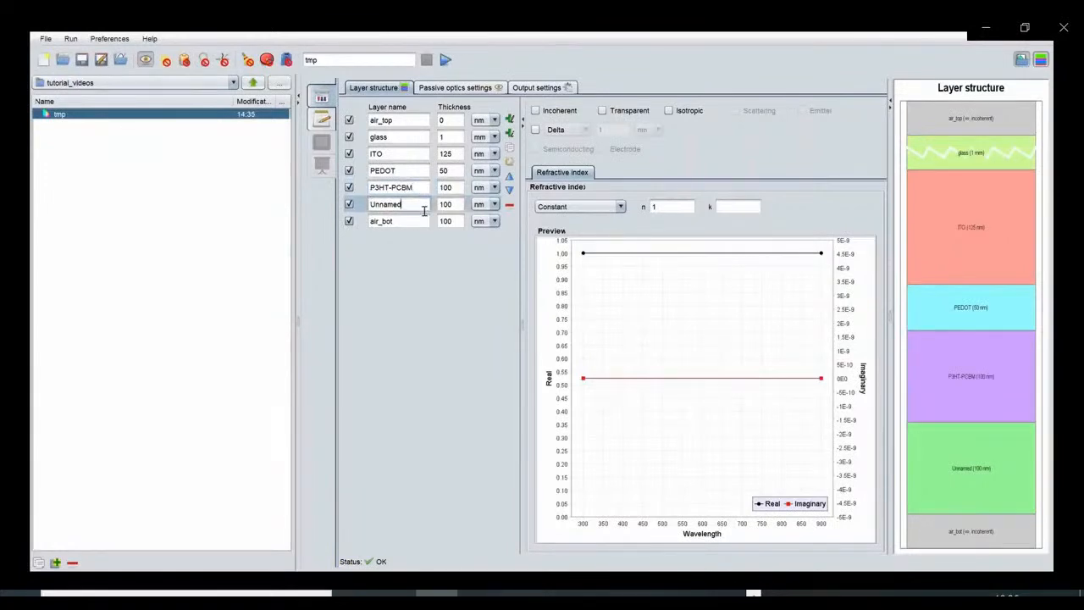
double_click(413, 209)
text(Al)
click(424, 198)
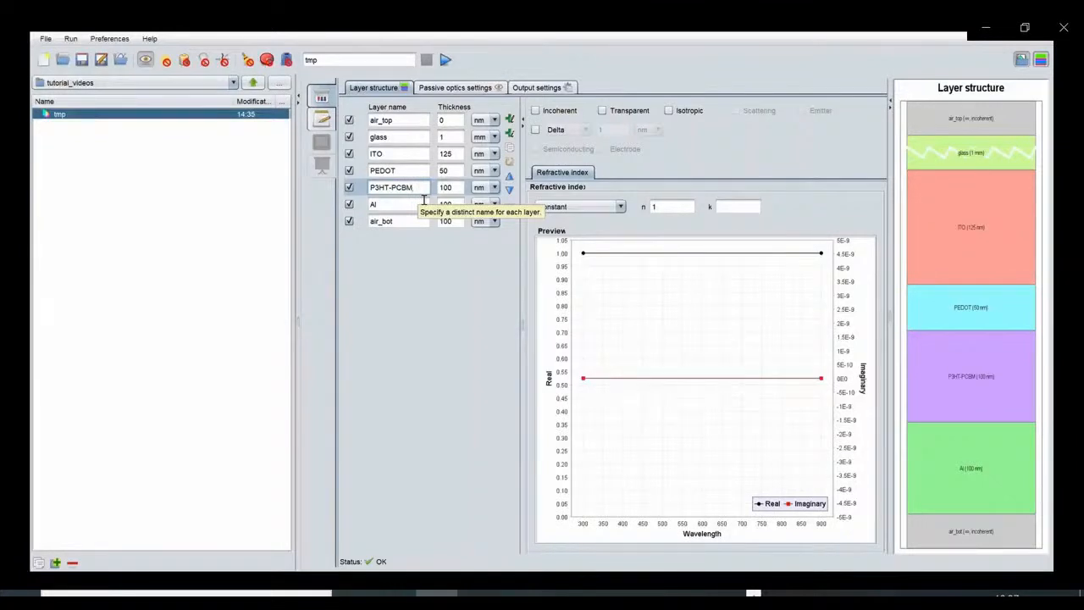
Switch the simulation from passive optics to absorption and mark the glass layer as incoherent.
click(164, 61)
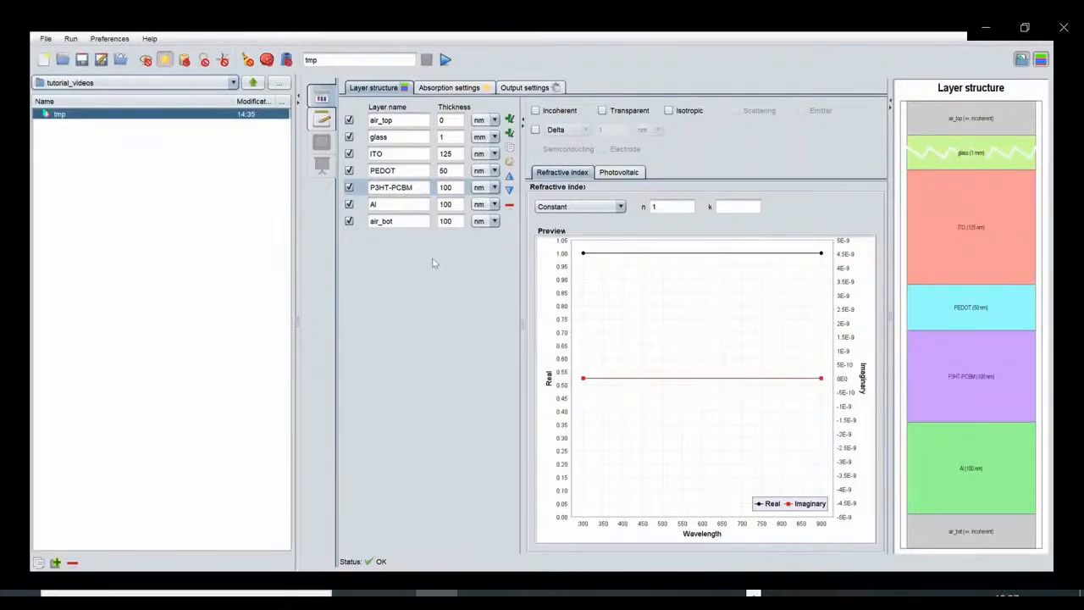
click(423, 140)
click(535, 111)
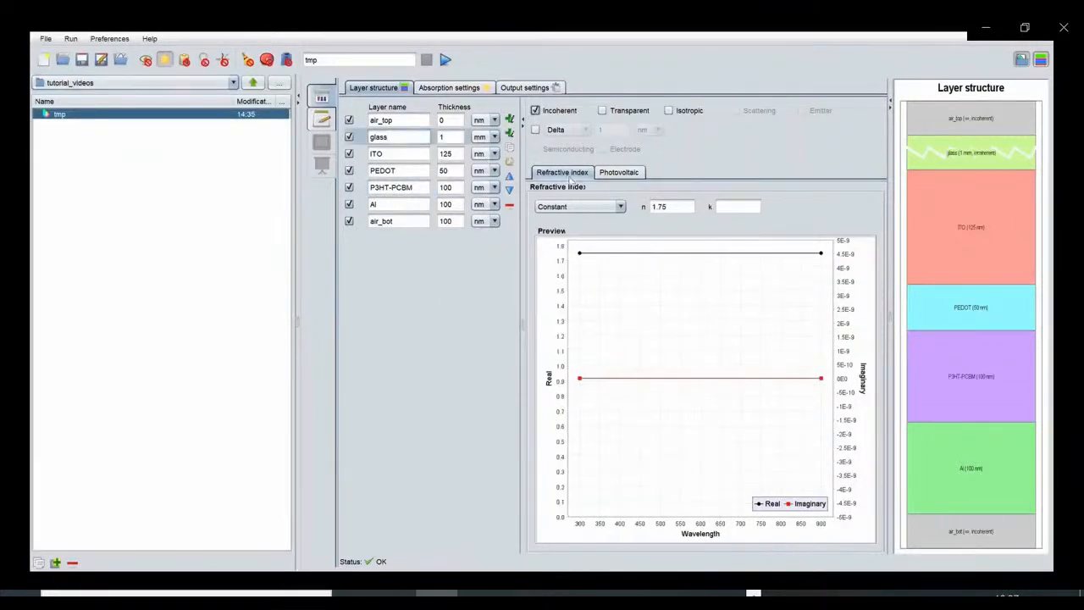
Set the glass layer's constant refractive index to n = 1.5 and k = 0.
click(734, 212)
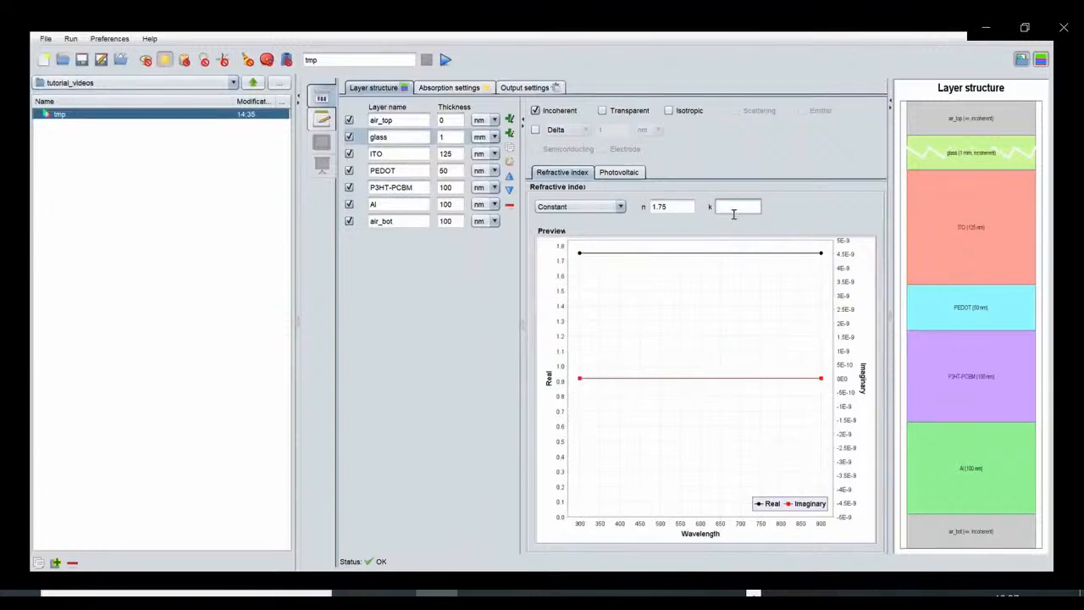
text(0)
click(681, 212)
key(BackSpace)
key(BackSpace)
text(5)
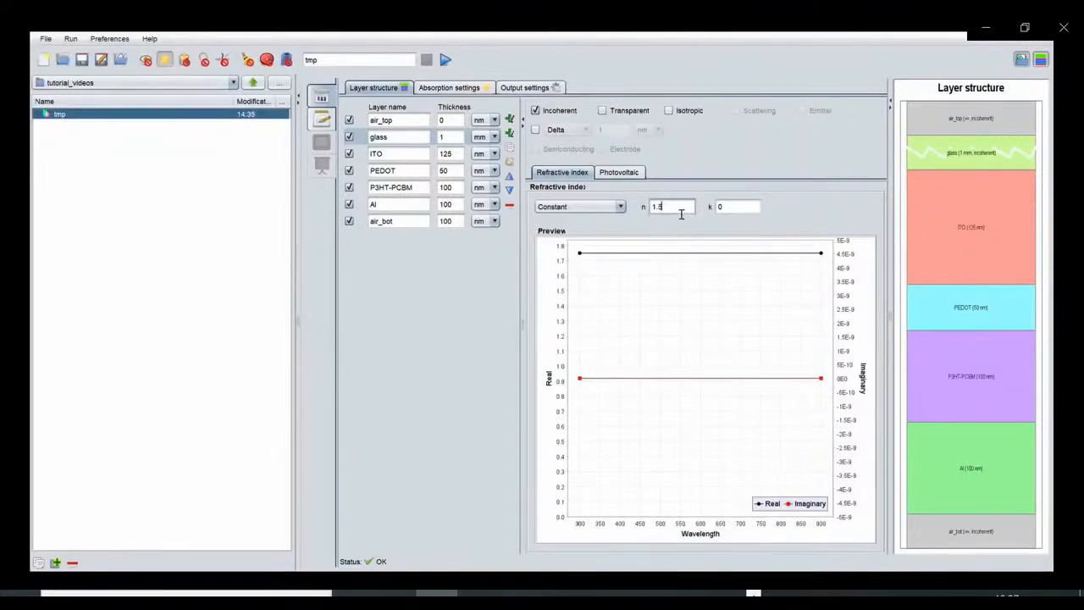
Define the refractive indices of the ITO and PEDOT layers from files, using ITO.nk for ITO.
click(411, 160)
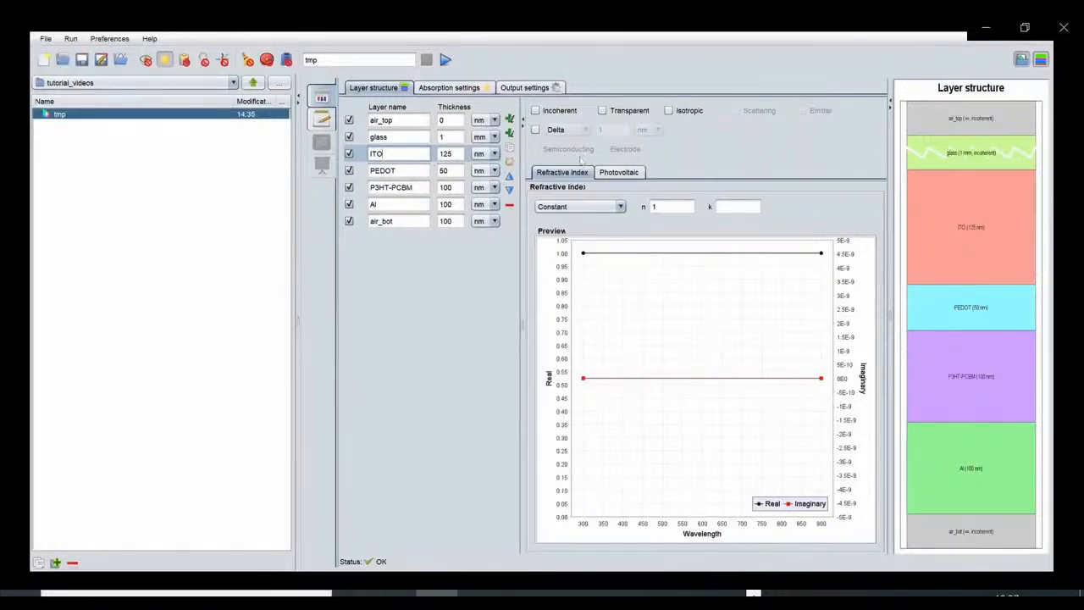
click(566, 206)
click(560, 244)
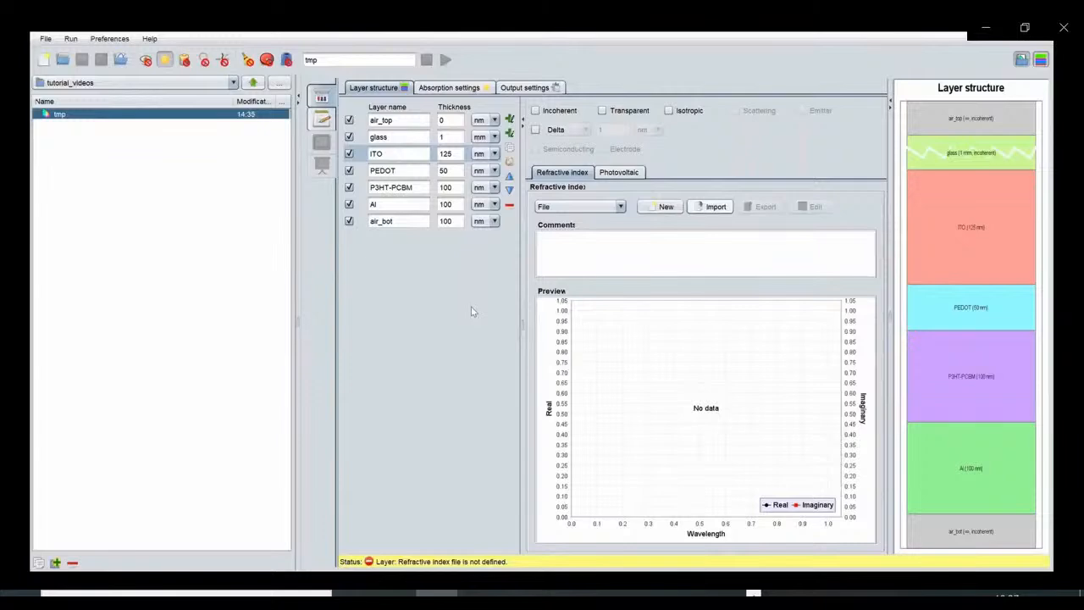
click(407, 171)
click(593, 207)
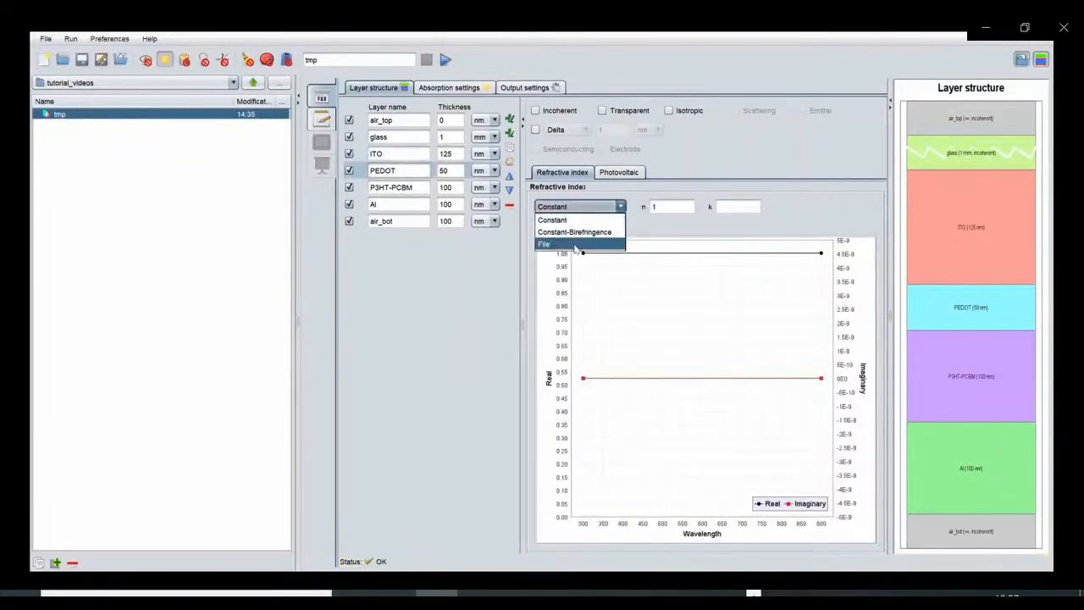
click(574, 244)
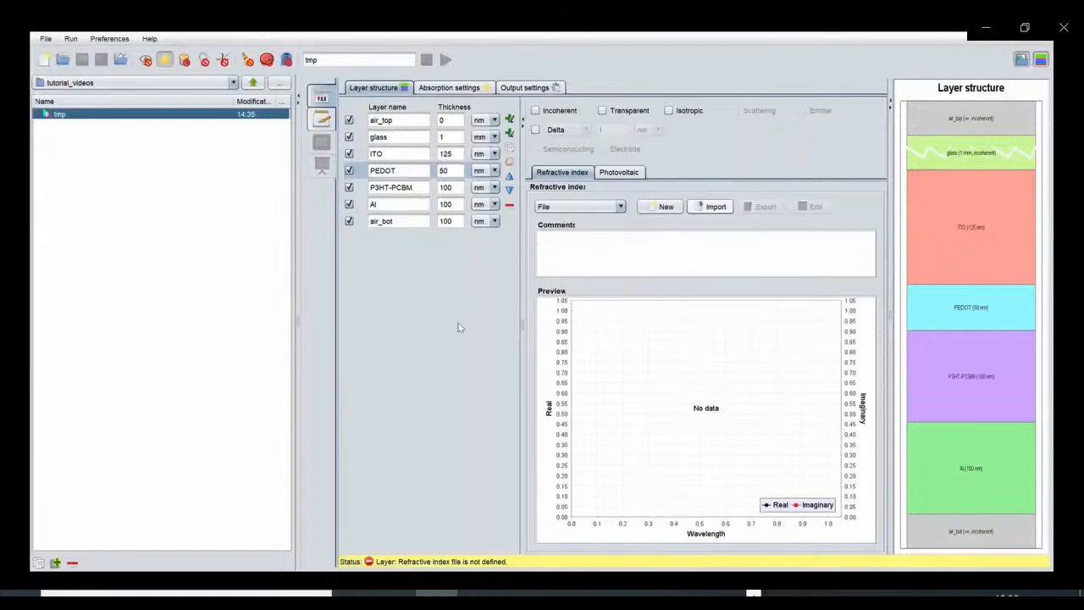
Define the refractive indices of the P3HT-PCBM and Al layers from files, using Al.nk for Al.
click(428, 192)
click(593, 207)
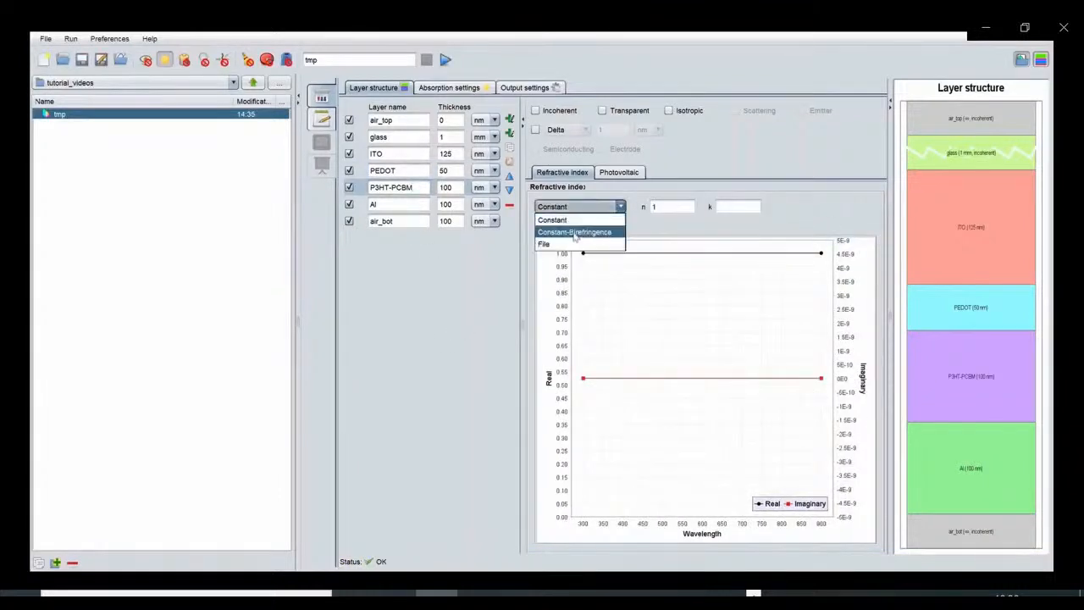
click(576, 246)
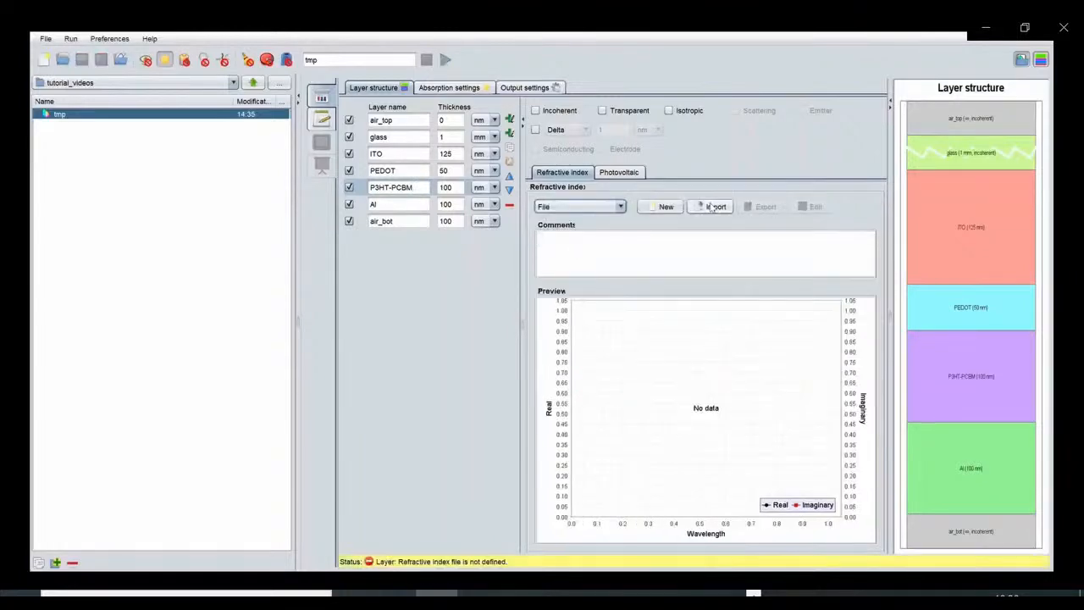
click(400, 206)
click(587, 209)
click(560, 244)
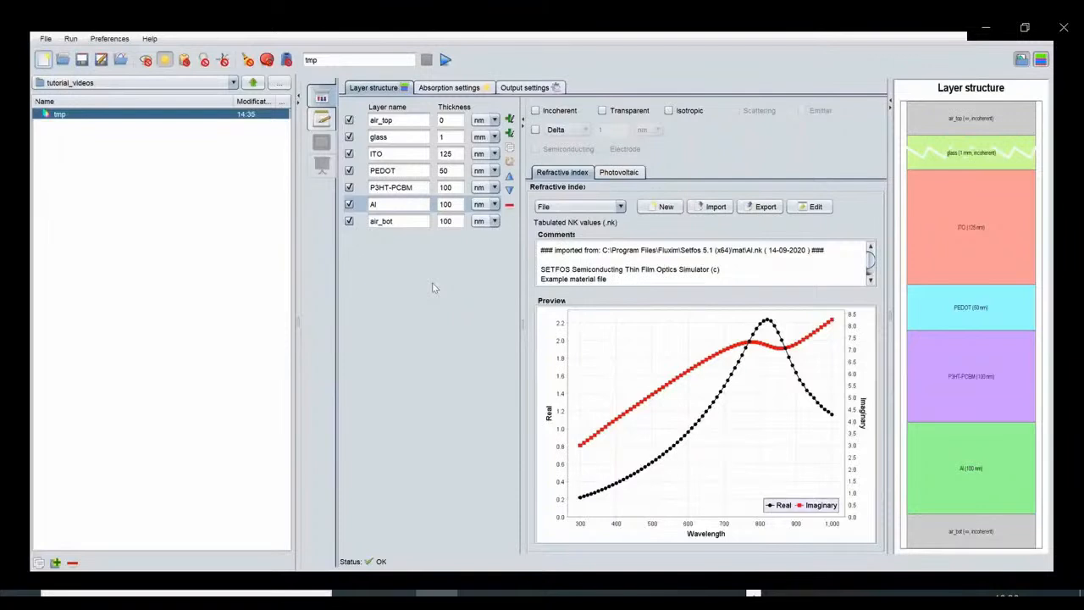
Enable a constant photovoltaic IQE of 0 for the ITO and PEDOT layers.
click(419, 153)
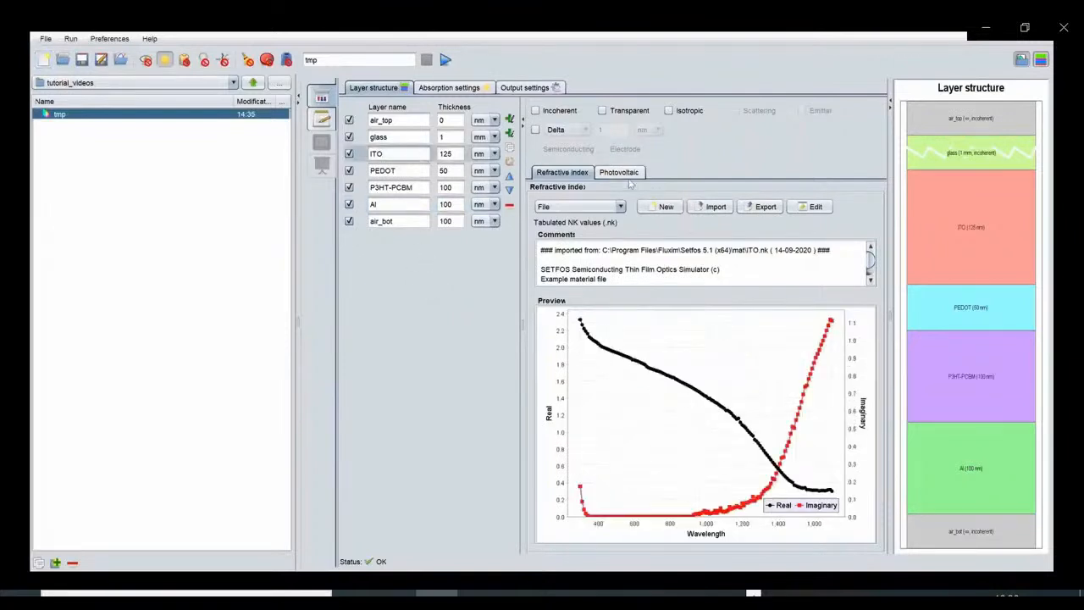
click(627, 175)
click(536, 195)
click(656, 196)
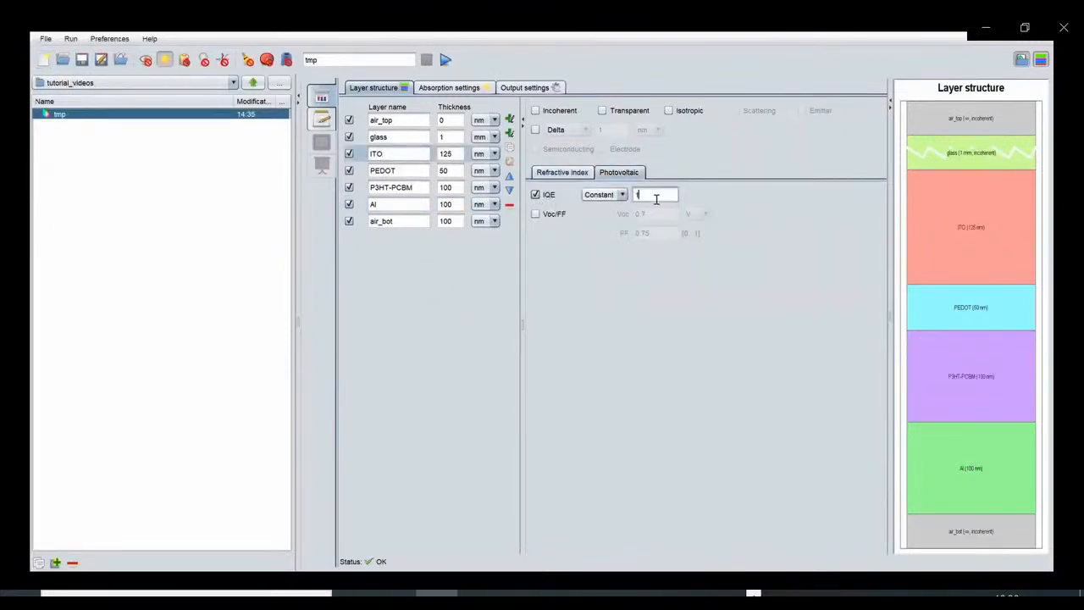
click(391, 174)
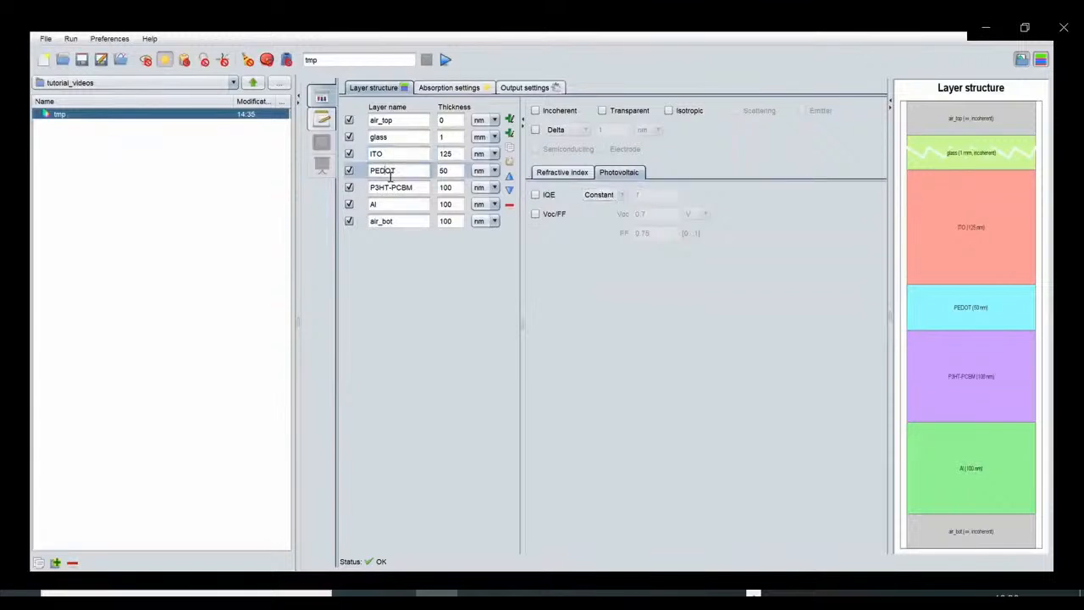
click(540, 194)
click(658, 197)
key(BackSpace)
text(0)
Enable a constant photovoltaic IQE of 0 for the Al layer.
click(380, 206)
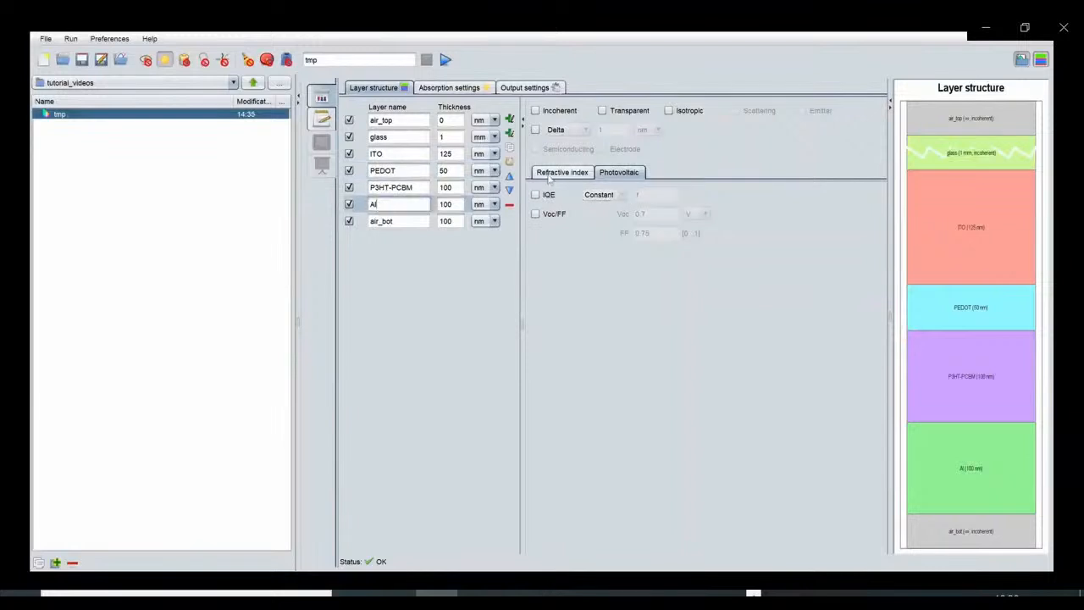
click(537, 195)
click(677, 199)
key(BackSpace)
text(0)
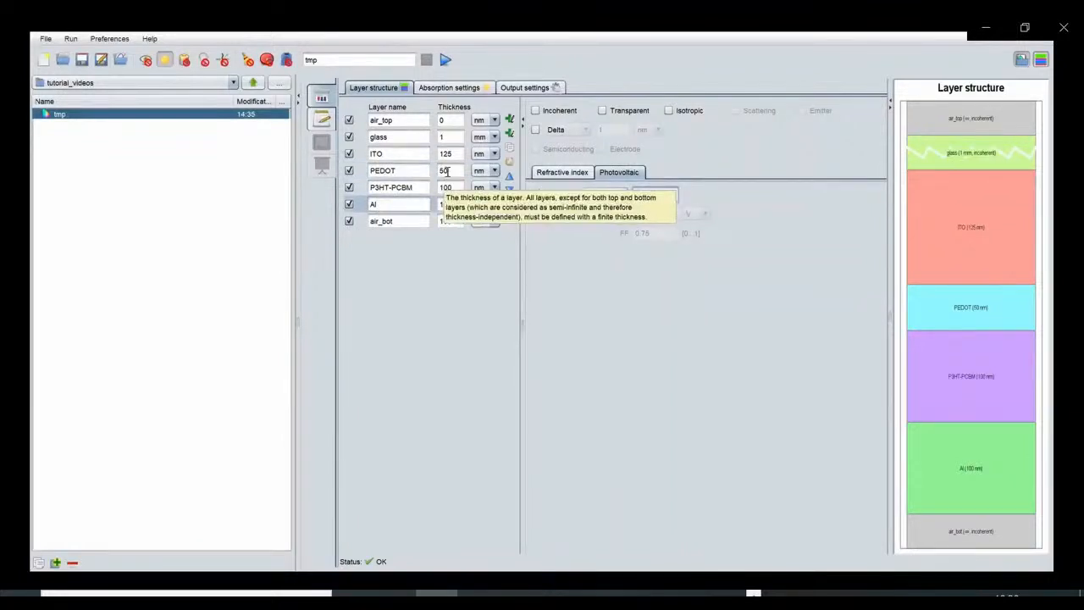
Set the absorption wavelength sweep to run from 300 to 900 nm.
click(440, 89)
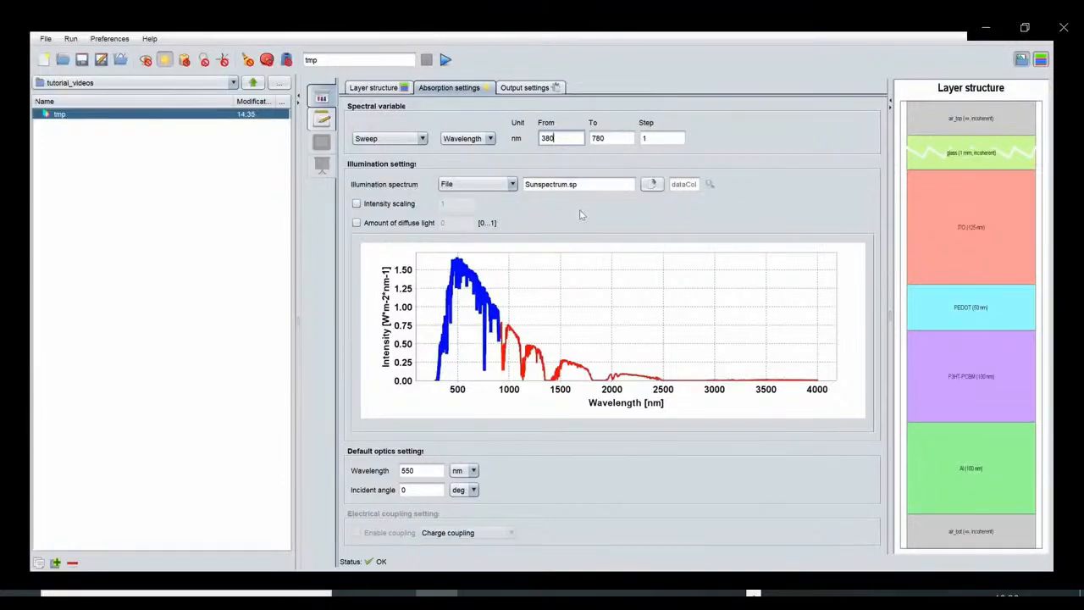
key(BackSpace)
key(BackSpace)
text(00)
click(613, 139)
key(BackSpace)
key(BackSpace)
key(BackSpace)
text(900)
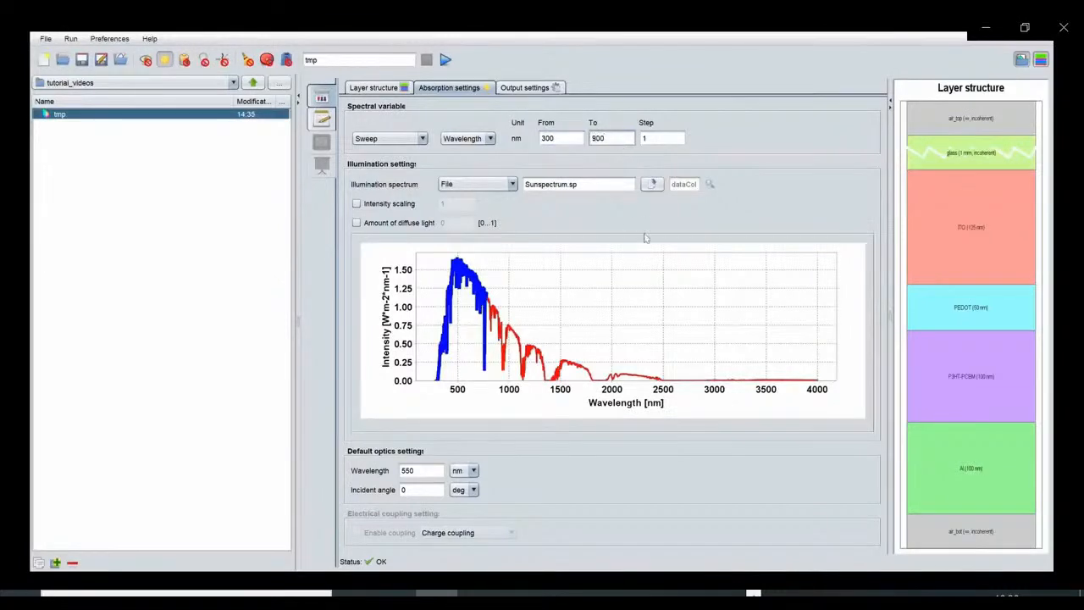
Rename the simulation as OPV_optical.
click(381, 64)
key(BackSpace)
key(BackSpace)
key(BackSpace)
text(O)
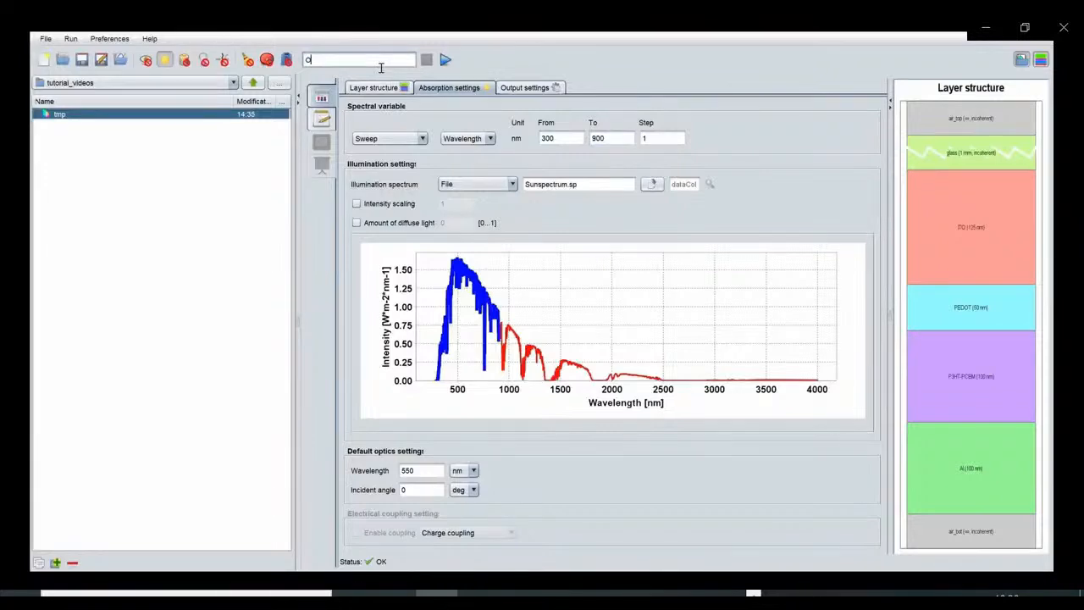
text(PV_optical)
Run the OPV_optical simulation, check its log and open the results with the optical key figures.
click(445, 60)
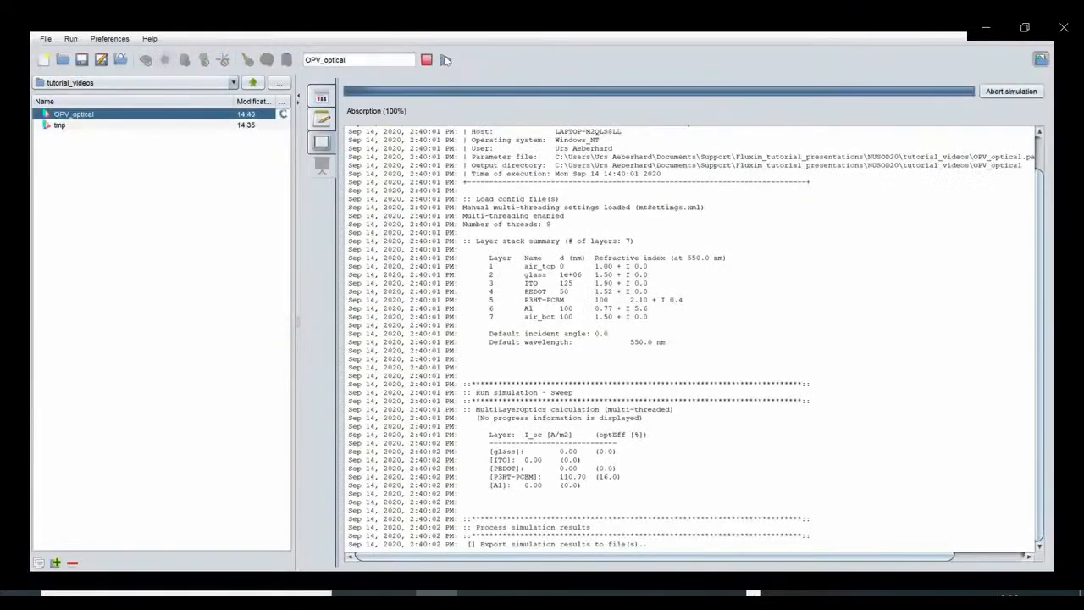
click(322, 143)
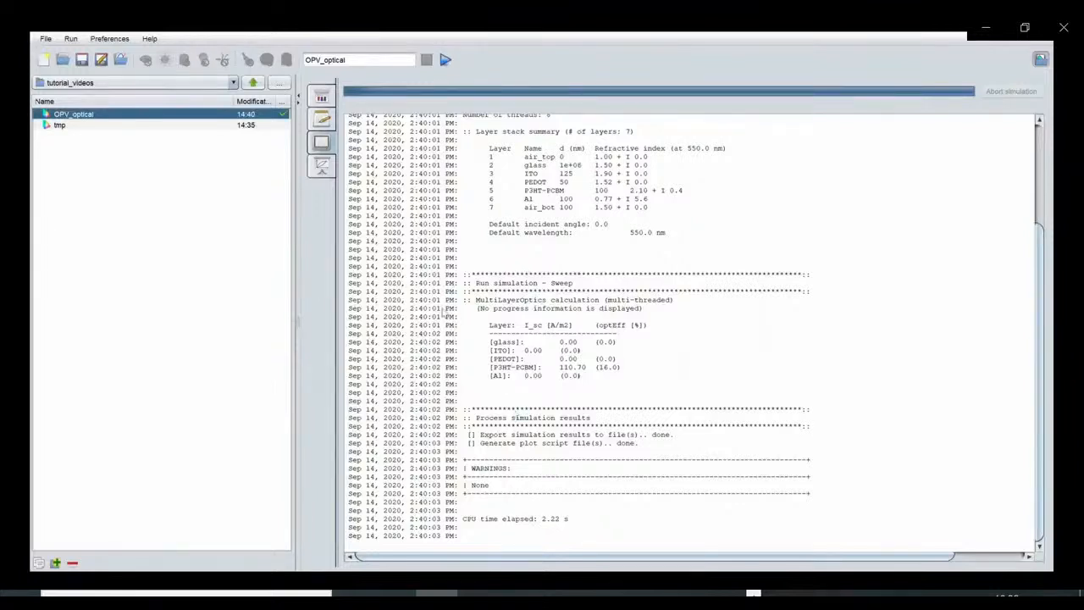
click(322, 167)
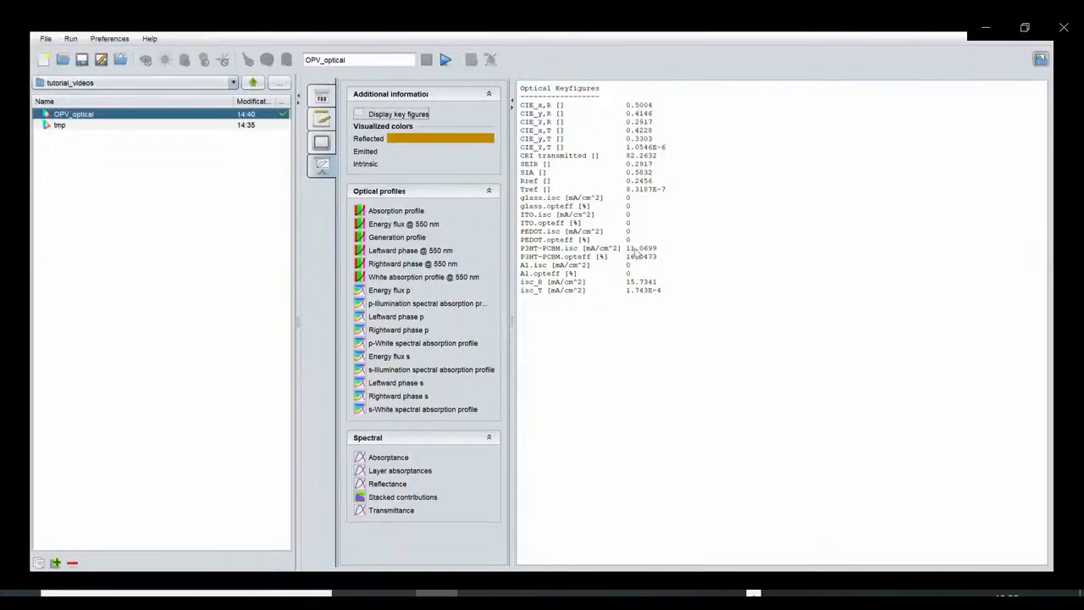
Copy the G(z) curve from the generation profile and paste it into the absorption profile plot.
double_click(416, 211)
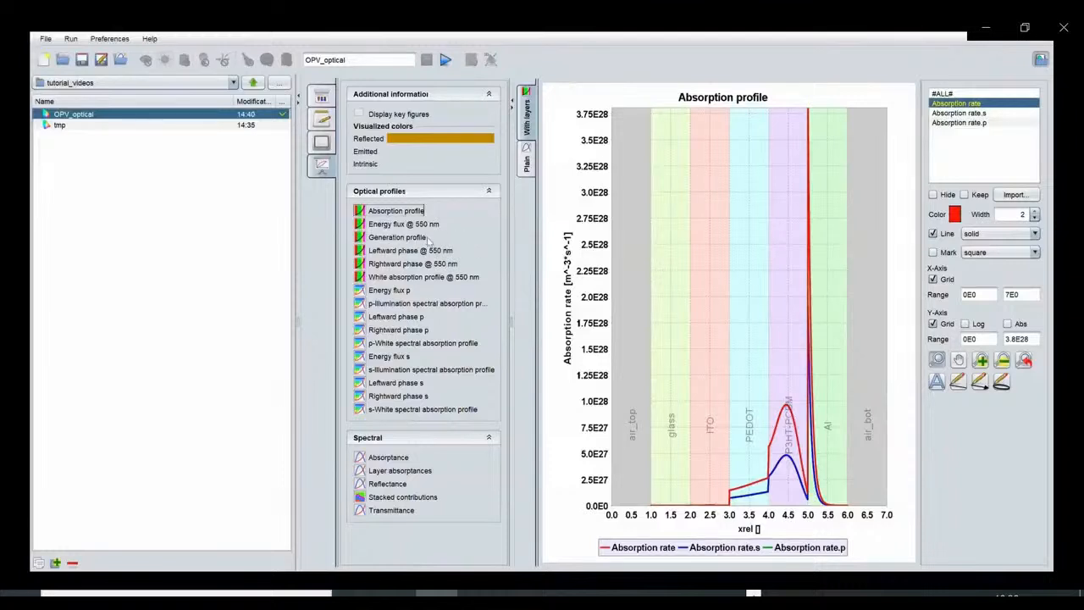
click(398, 237)
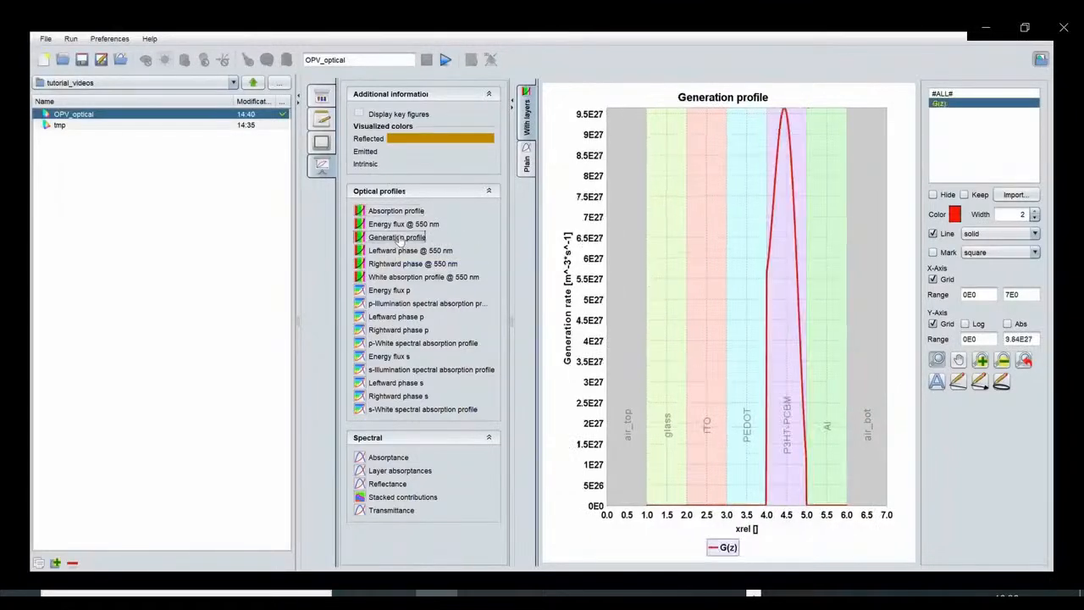
right_click(1038, 105)
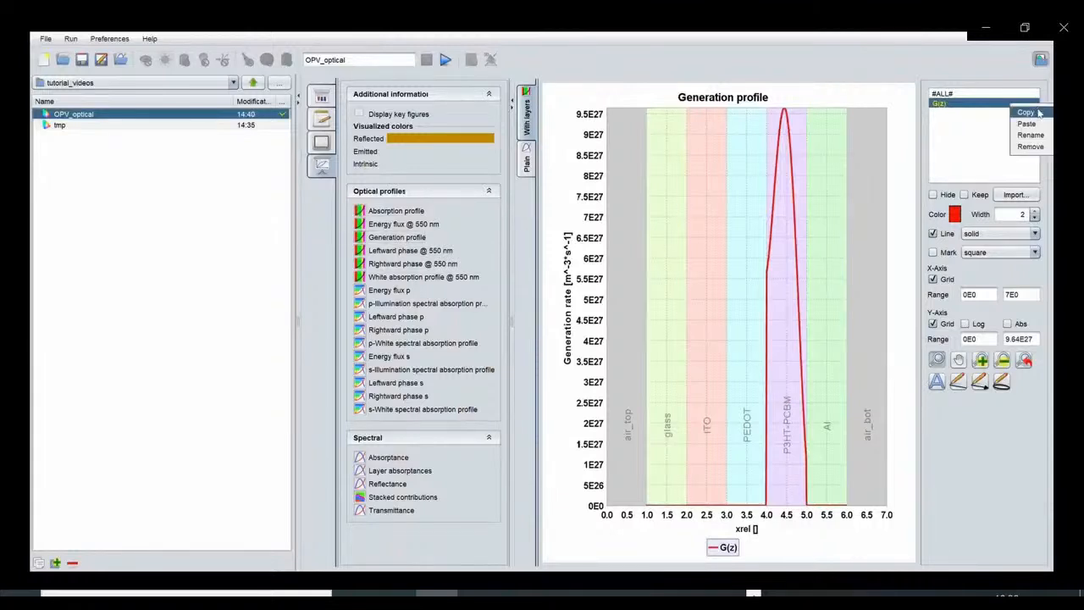
click(1035, 112)
click(426, 213)
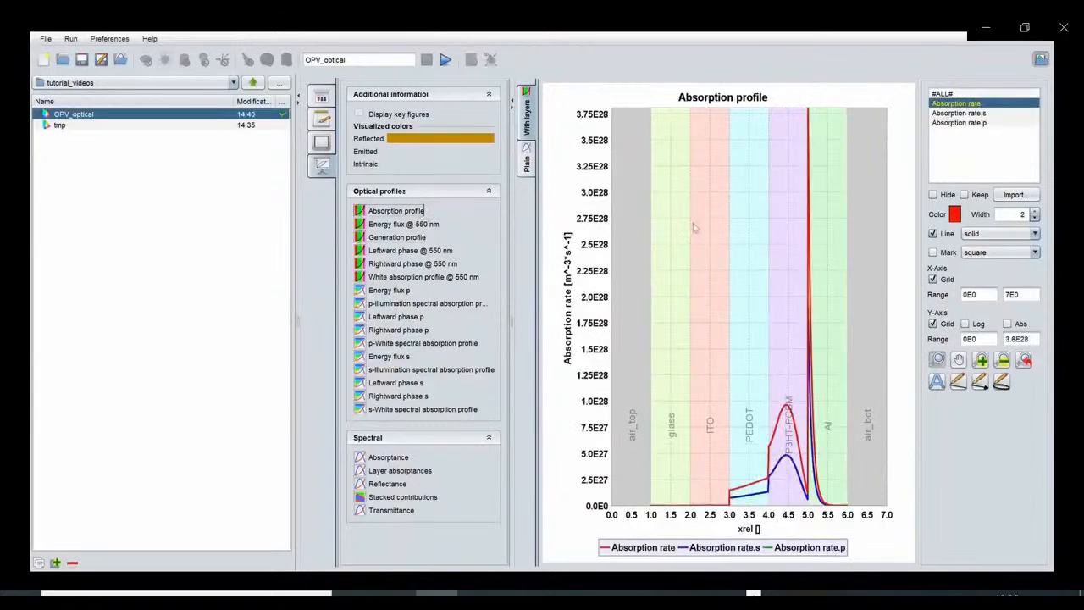
right_click(958, 171)
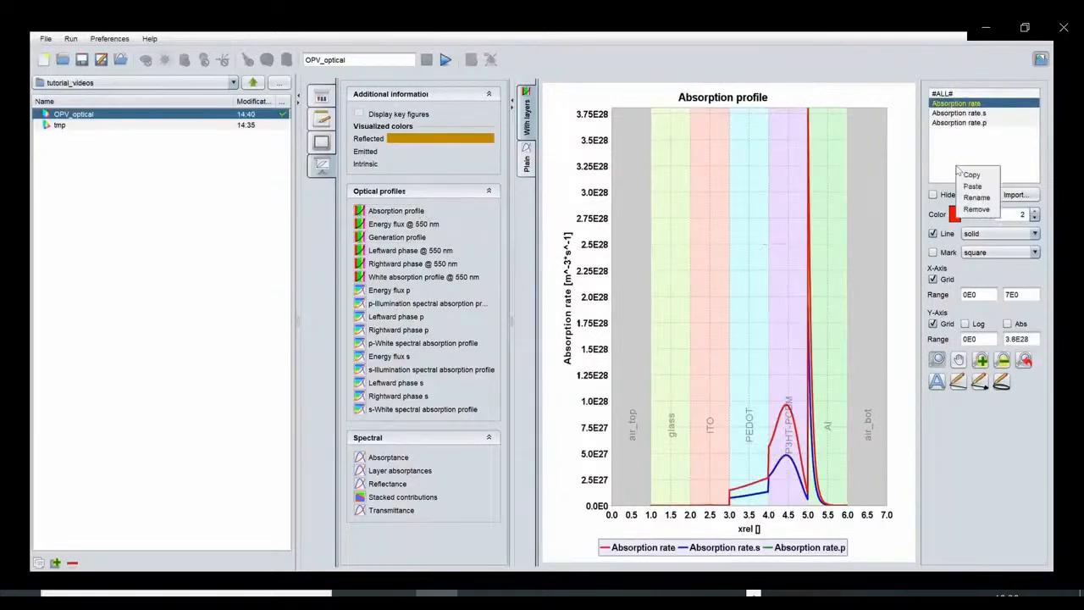
click(974, 187)
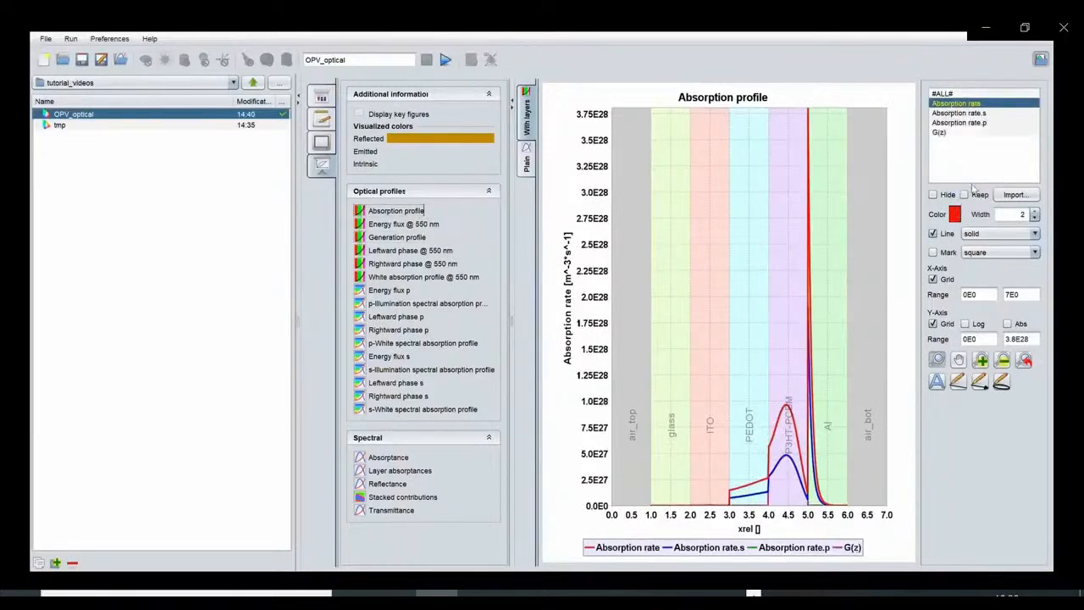
Show square marks on the G(z) curve in the absorption profile, leaving the Absorption rate curve without marks.
click(933, 253)
click(934, 252)
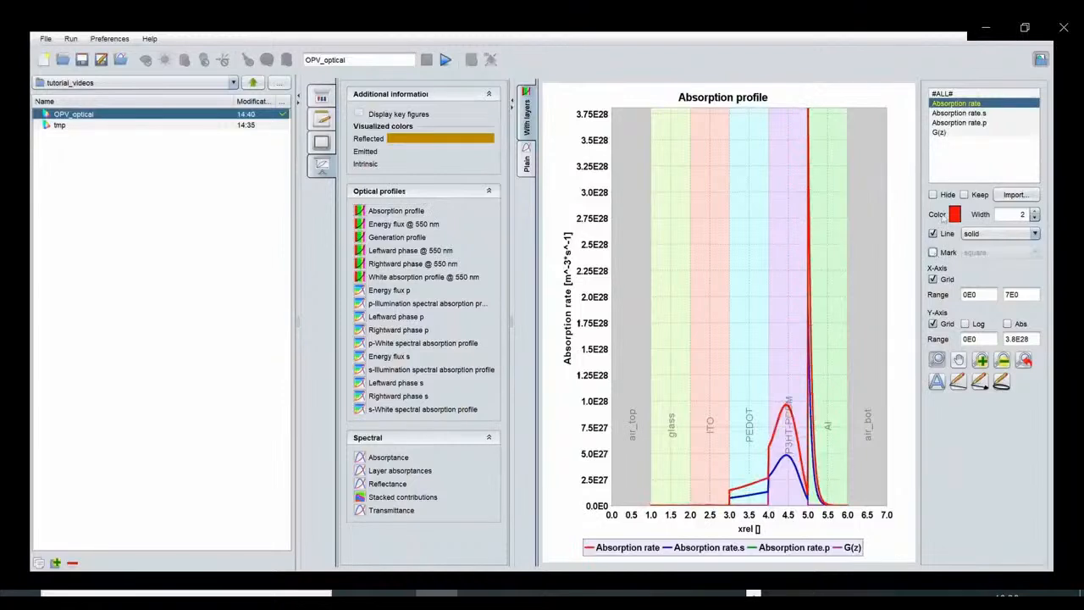
click(941, 133)
click(932, 253)
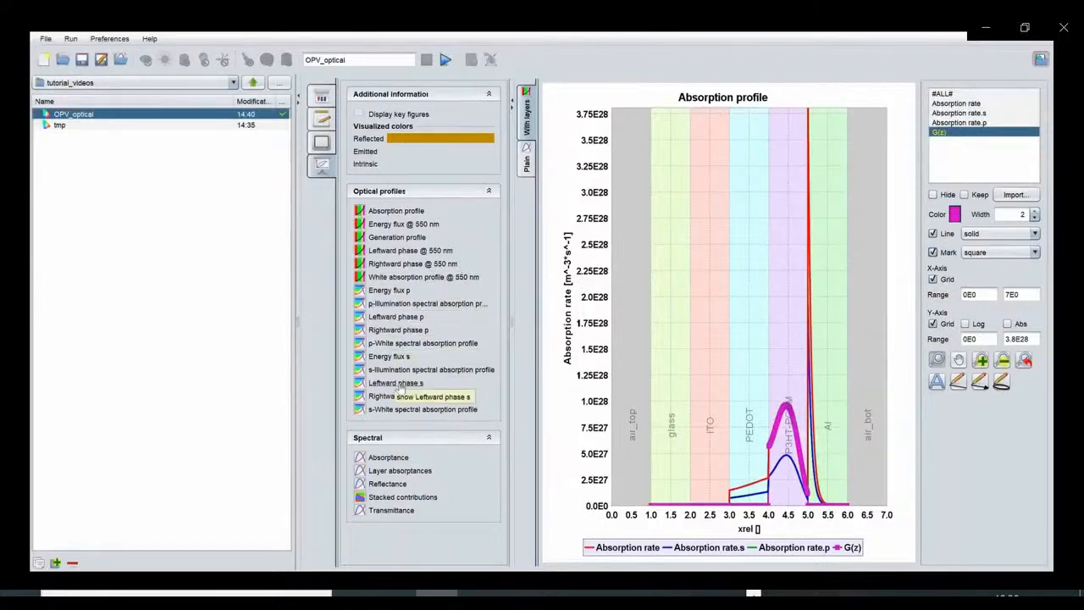
Examine the spectral plots of the layer absorptances and the stacked contributions.
click(392, 472)
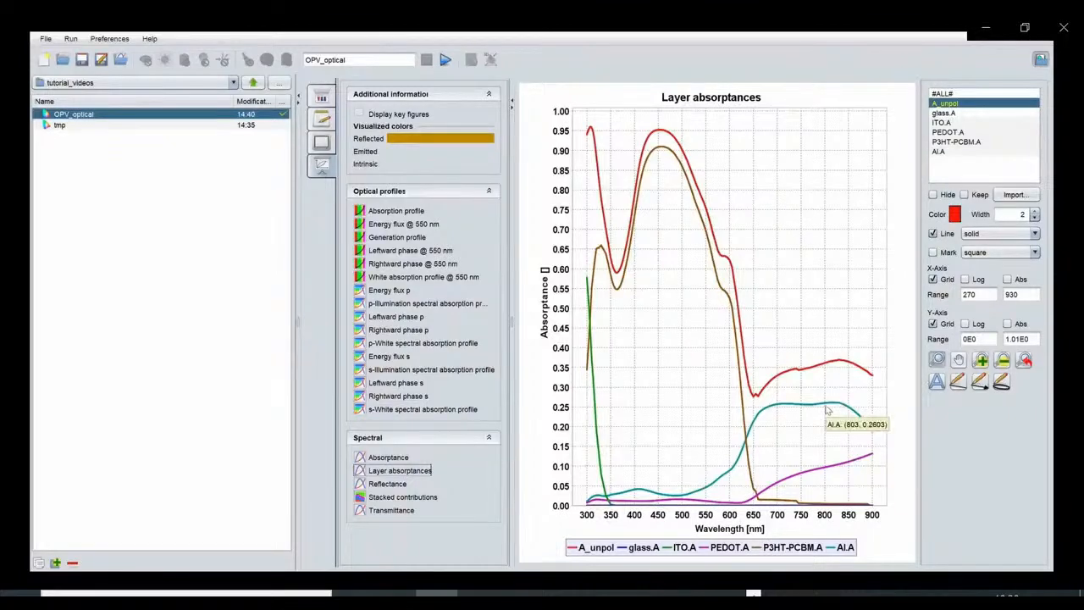
click(431, 499)
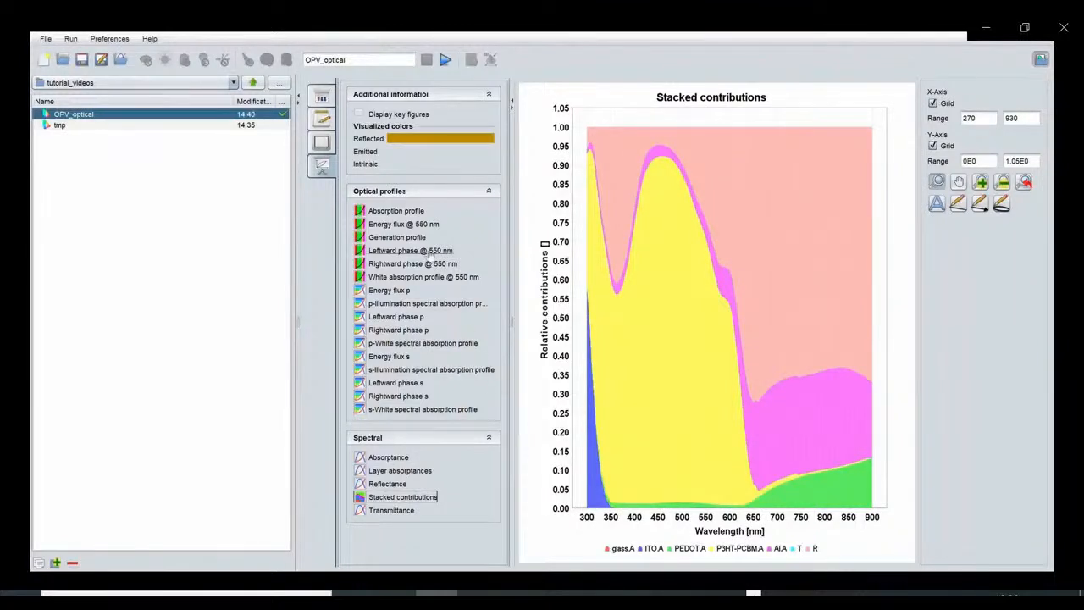
Enable a parameter sweep in the simulation settings and choose the P3HT-PCBM layer thickness as the sweep variable.
click(323, 99)
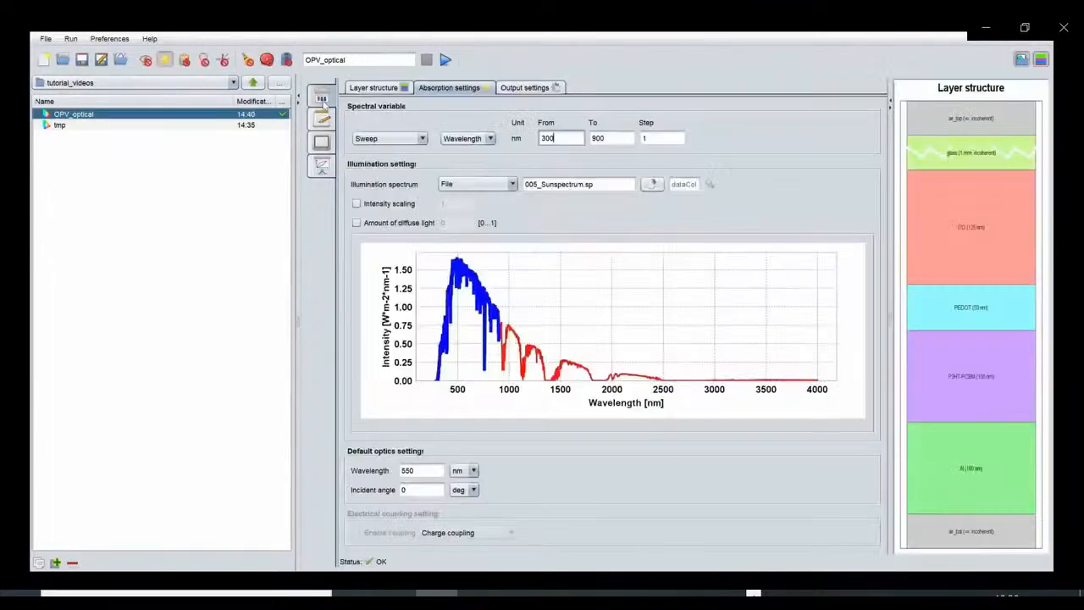
click(246, 60)
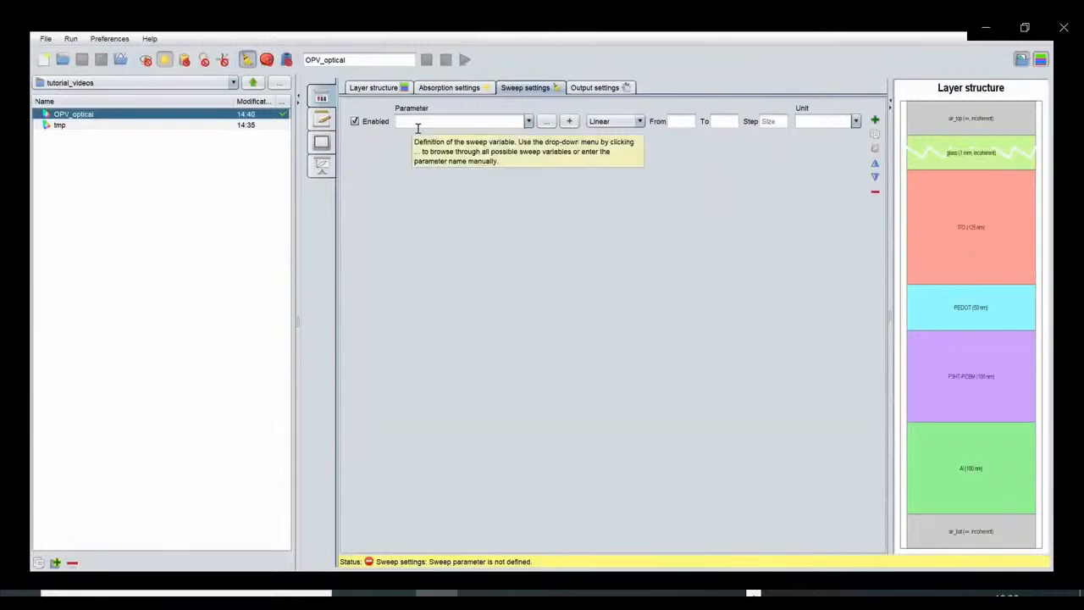
click(547, 121)
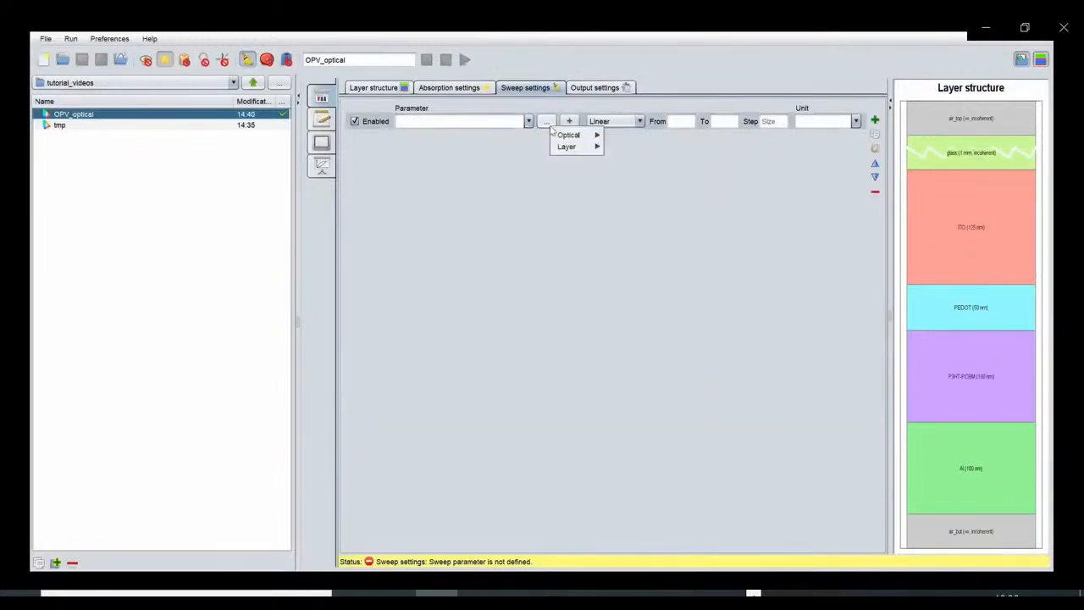
mouse_move(585, 149)
mouse_move(648, 196)
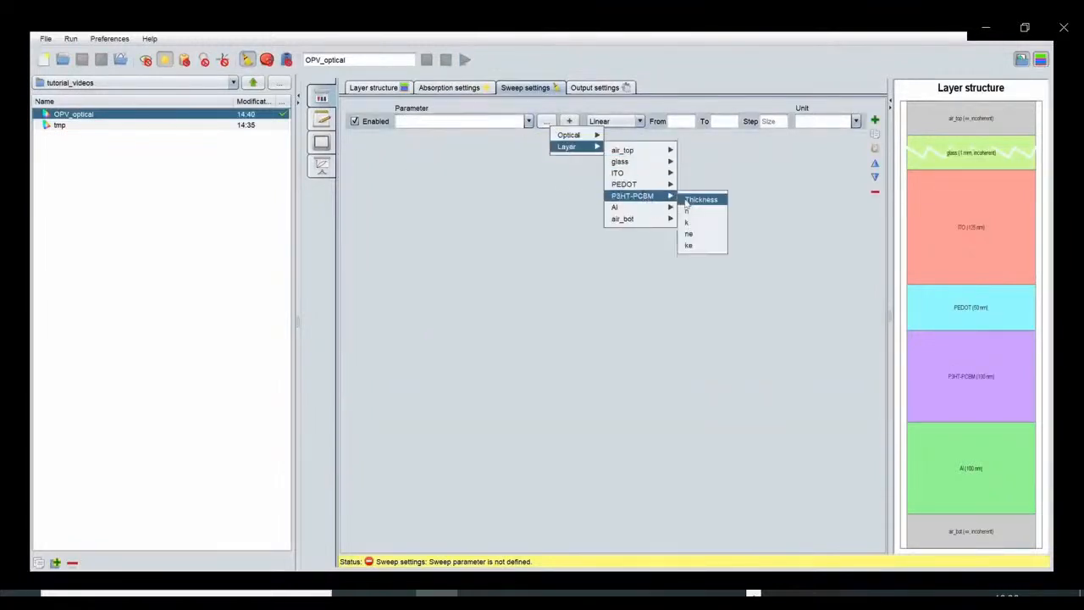
click(693, 200)
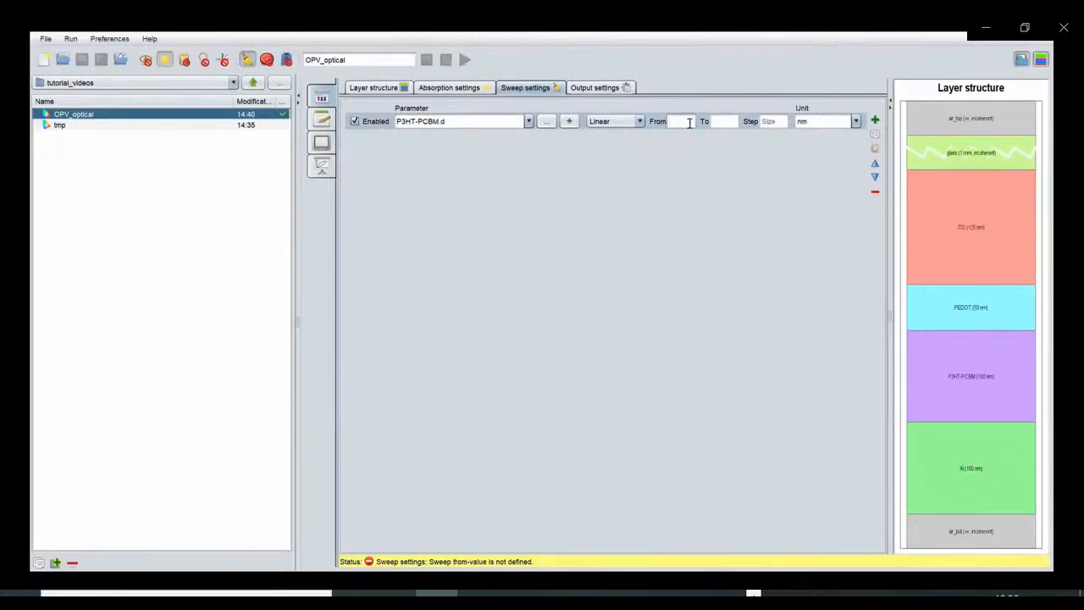
Set the P3HT-PCBM thickness sweep to run from 50 to 150 nm with a step of 5.
text(50)
click(726, 123)
text(150)
click(784, 130)
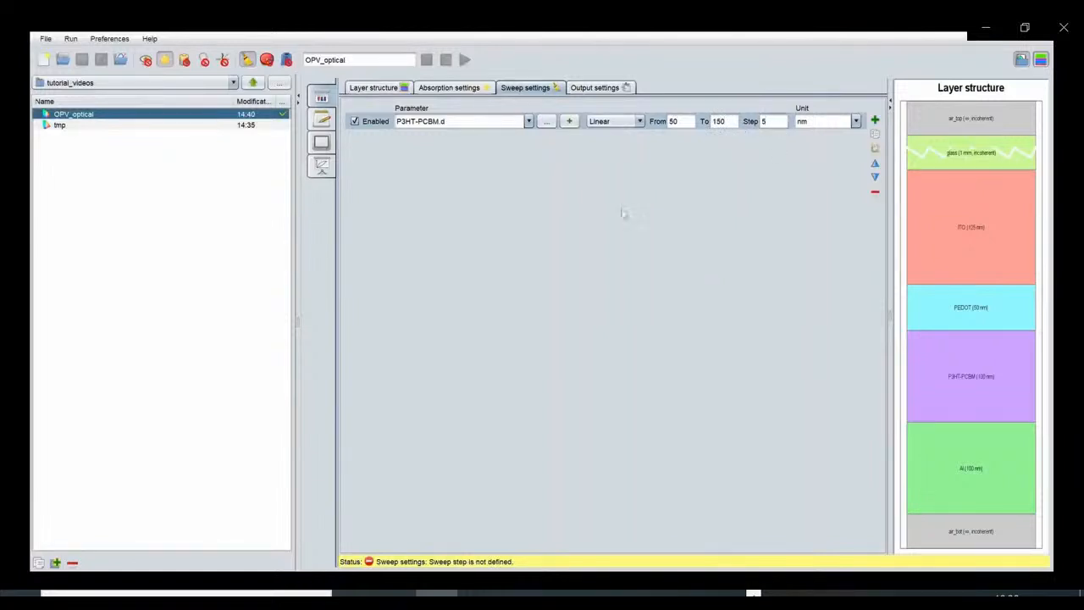
Rename the simulation as OPV_optical_sweep, run it and check its log.
click(392, 63)
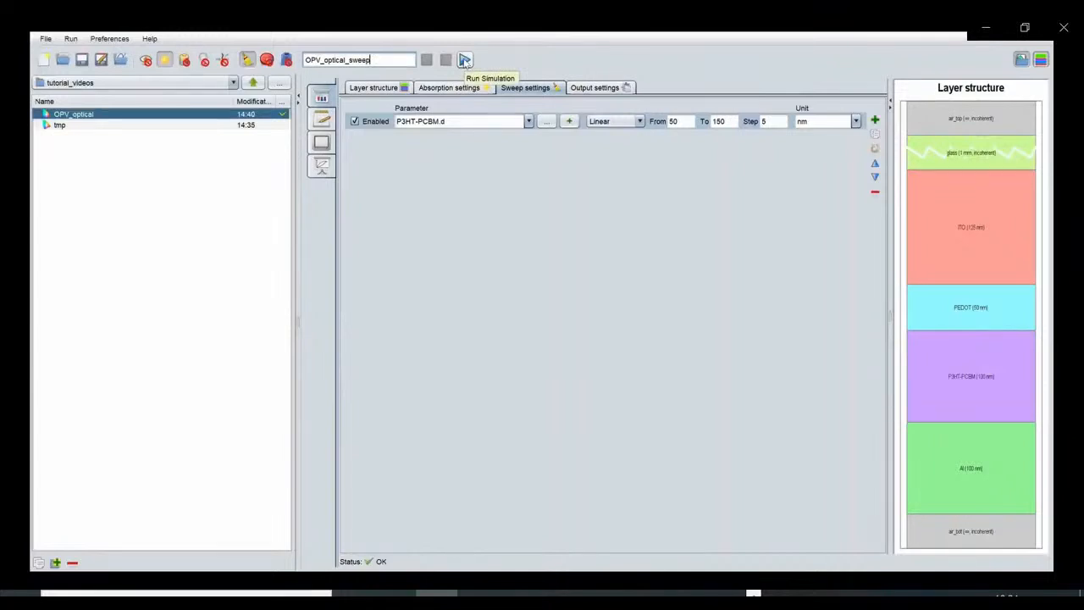
click(465, 61)
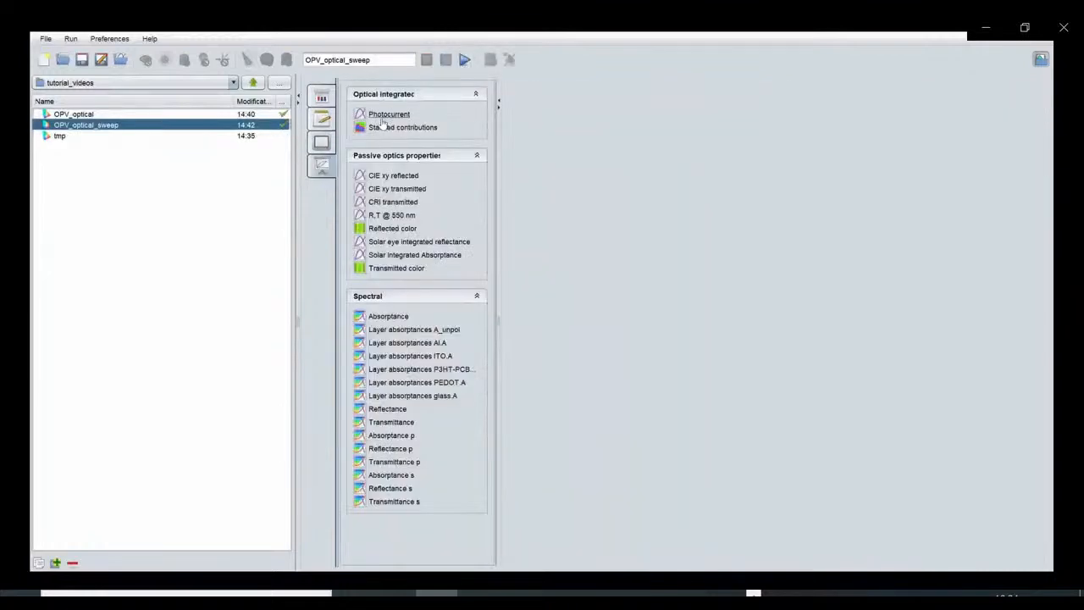
click(323, 143)
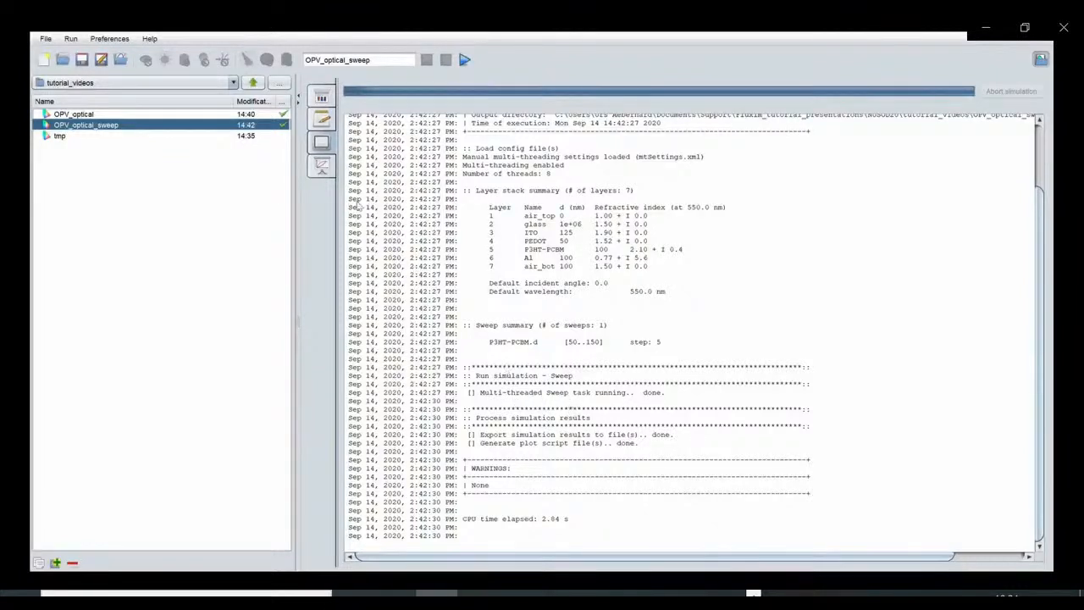
View the sweep results for the photocurrent and the P3HT-PCBM layer absorptance.
click(321, 165)
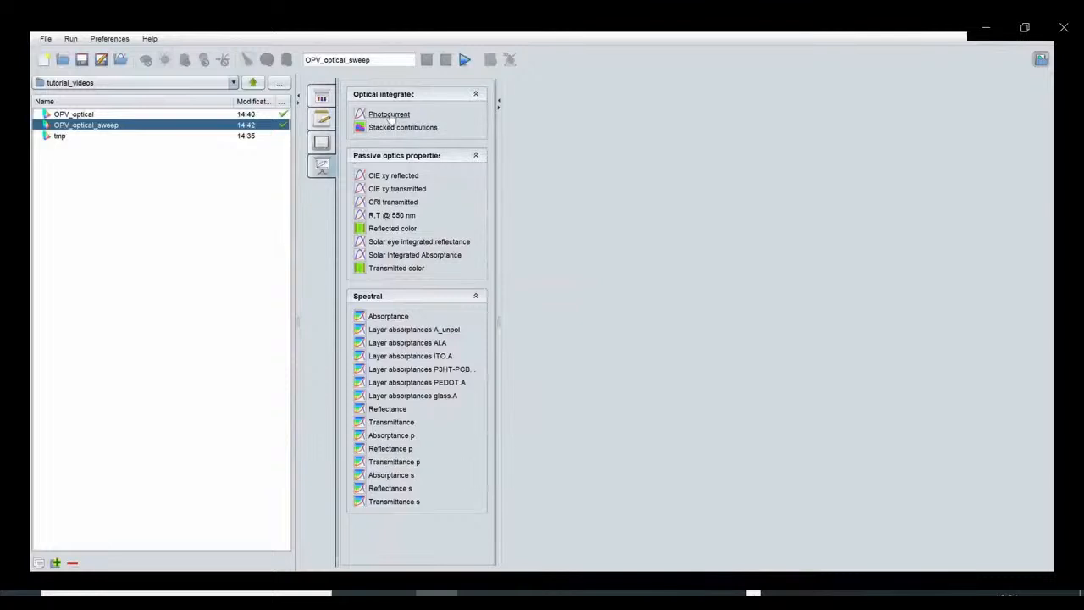
click(390, 116)
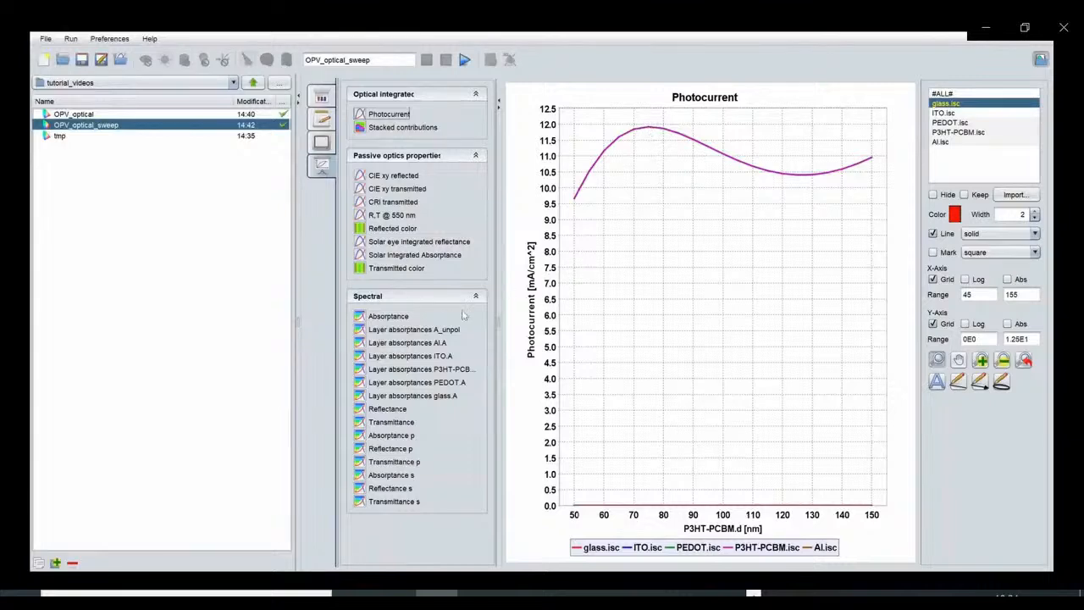
click(457, 371)
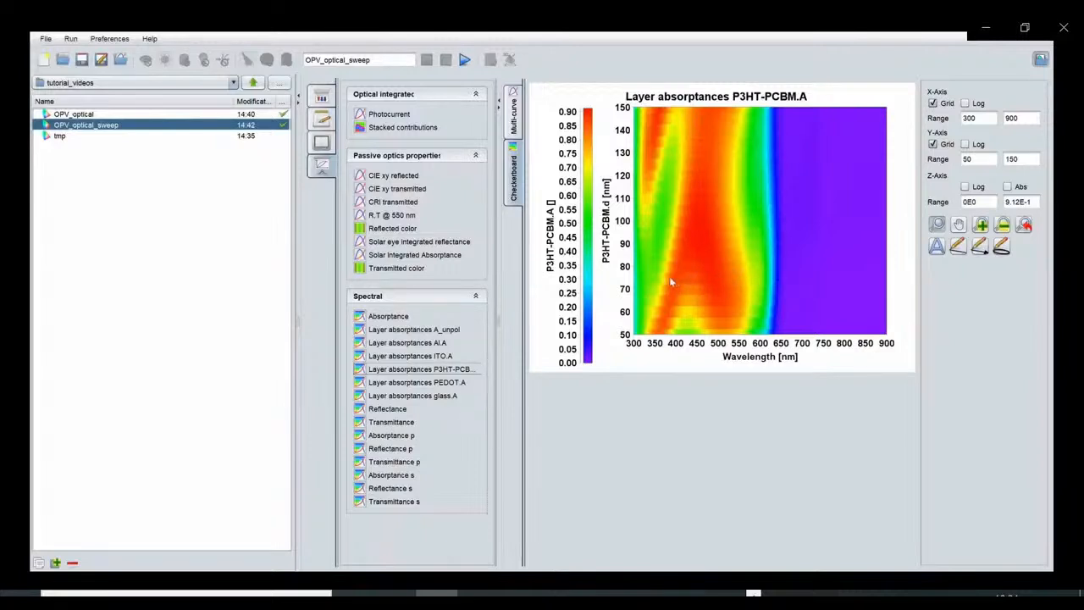
Enable drift-diffusion in the simulation settings and open the layer structure.
click(323, 98)
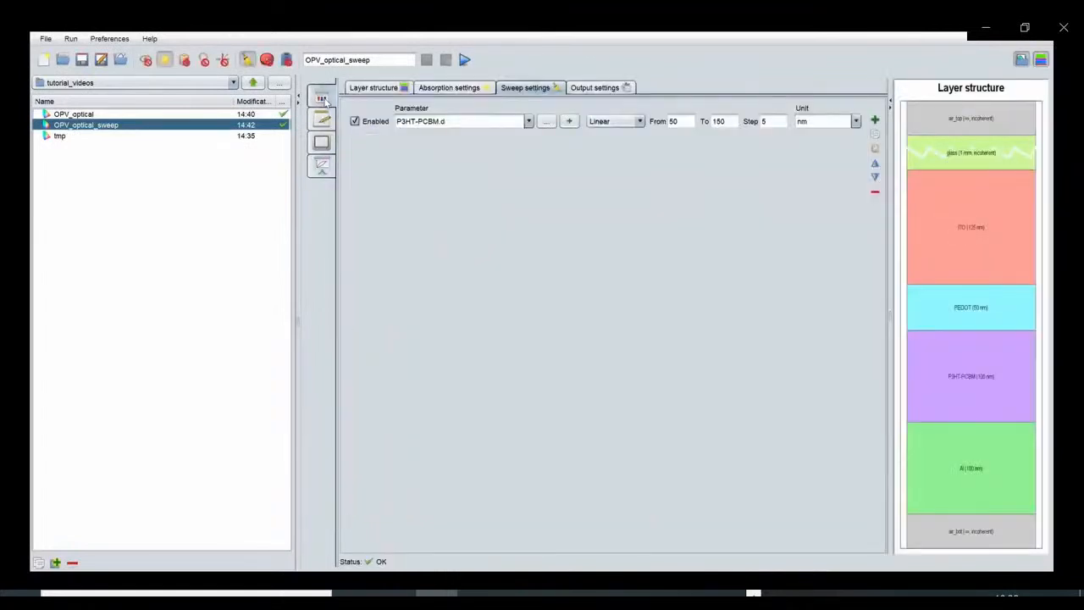
click(186, 63)
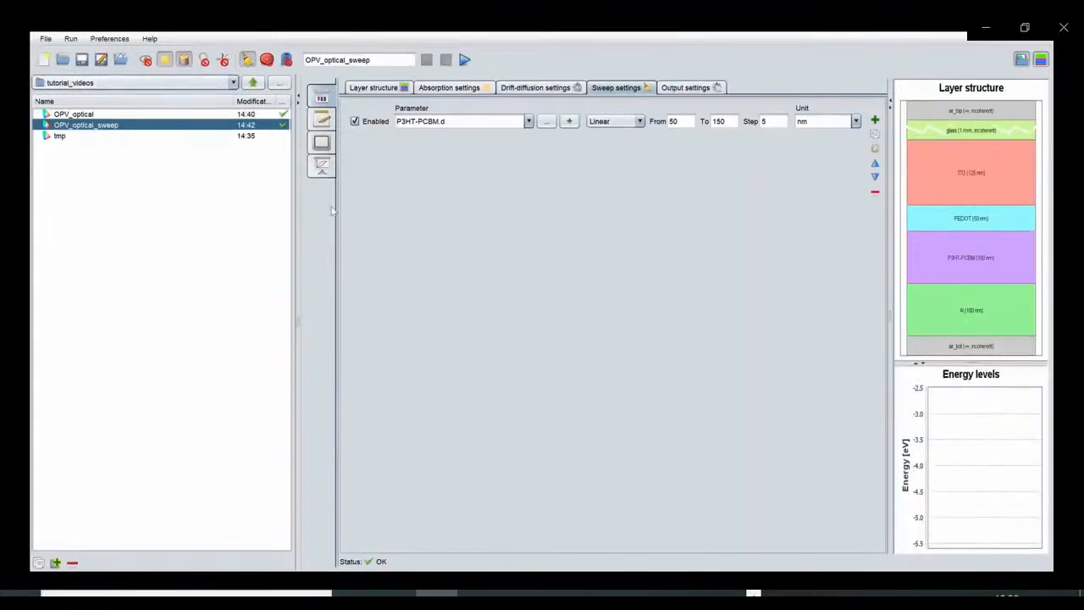
click(370, 89)
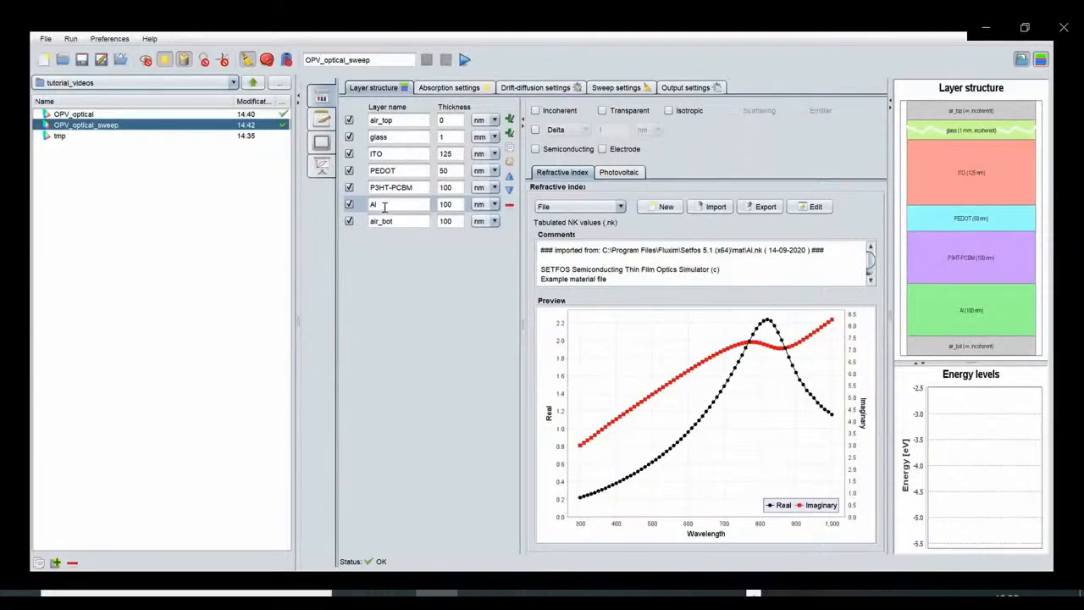
Define the PEDOT layer as a thermionic electrode with a workfunction of 4.8 eV.
click(397, 173)
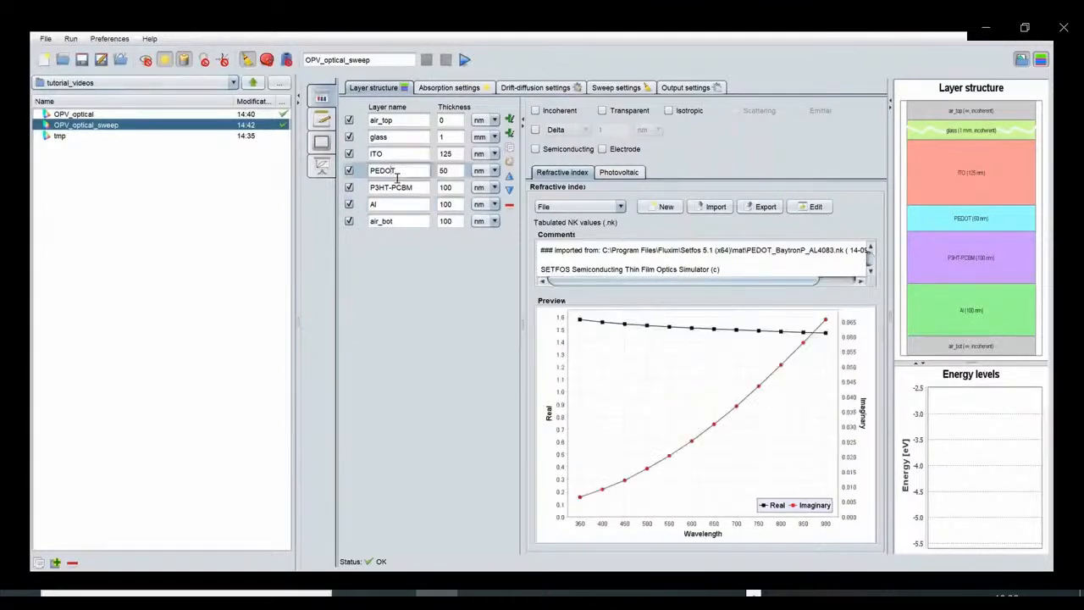
click(603, 150)
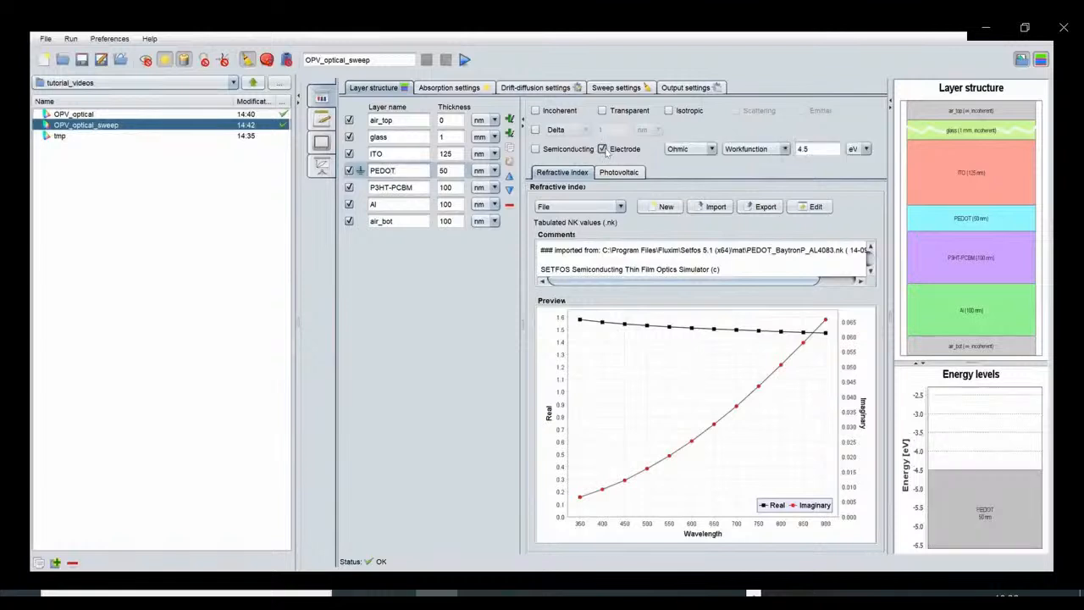
click(689, 150)
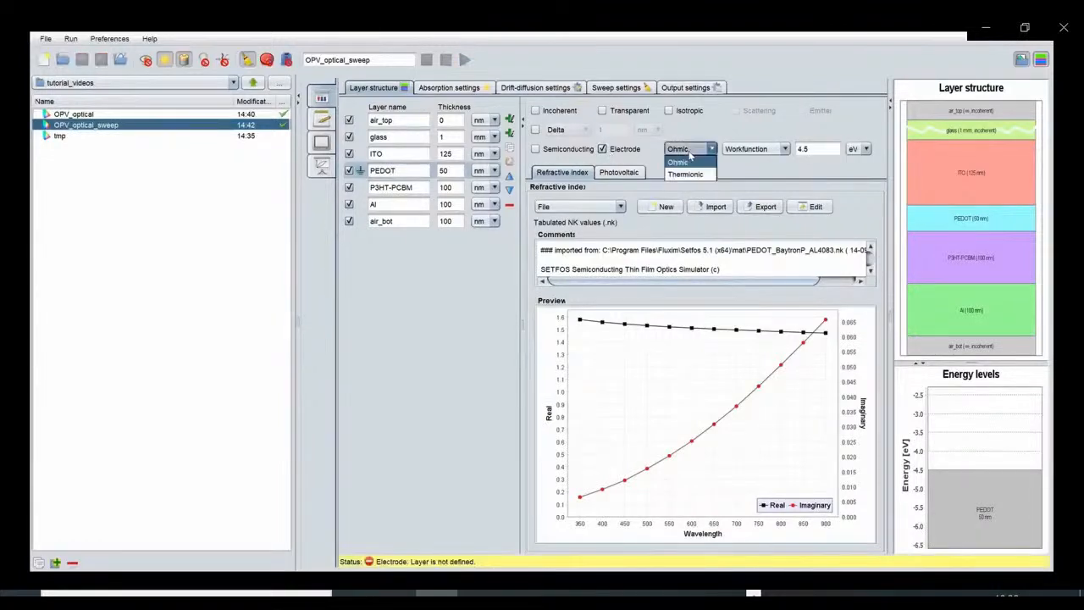
click(686, 173)
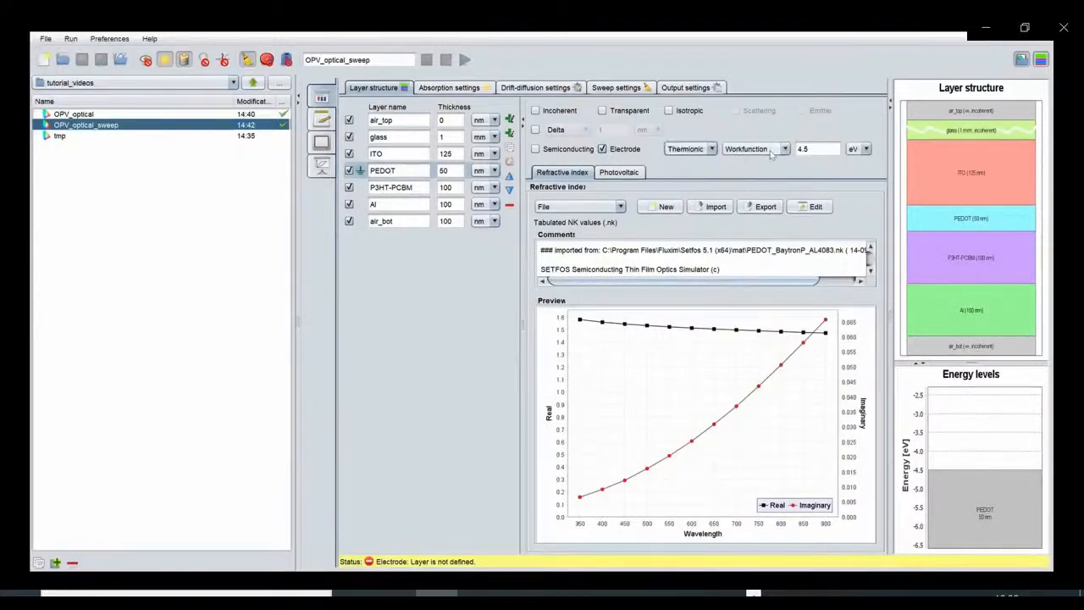
click(818, 151)
key(BackSpace)
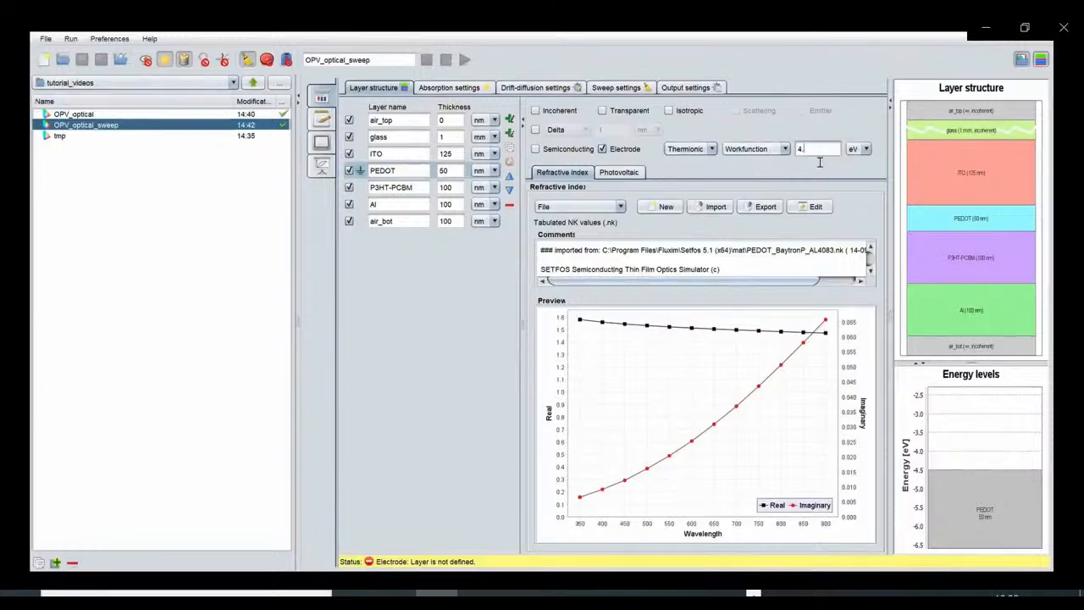
text(8)
Make the Al layer an electrode and set its workfunction to 3.9 eV.
click(402, 211)
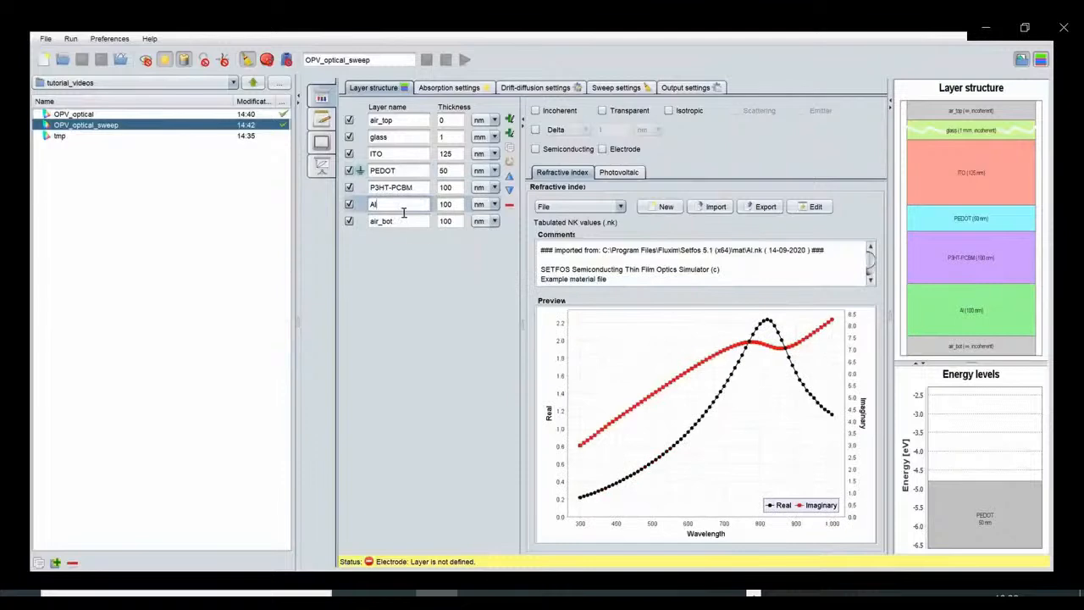
click(602, 149)
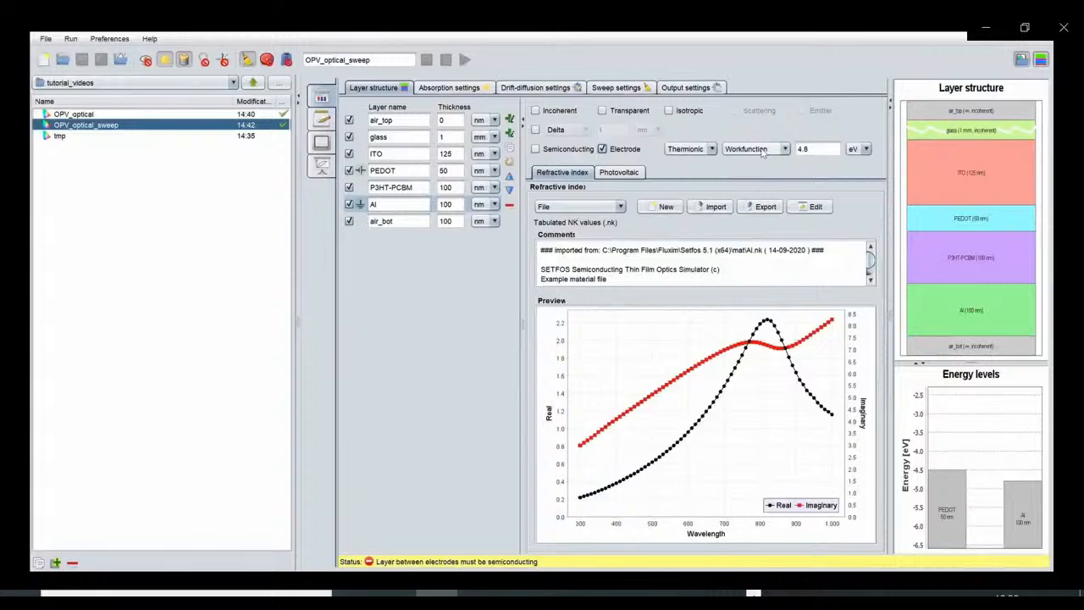
click(822, 157)
key(BackSpace)
key(BackSpace)
key(BackSpace)
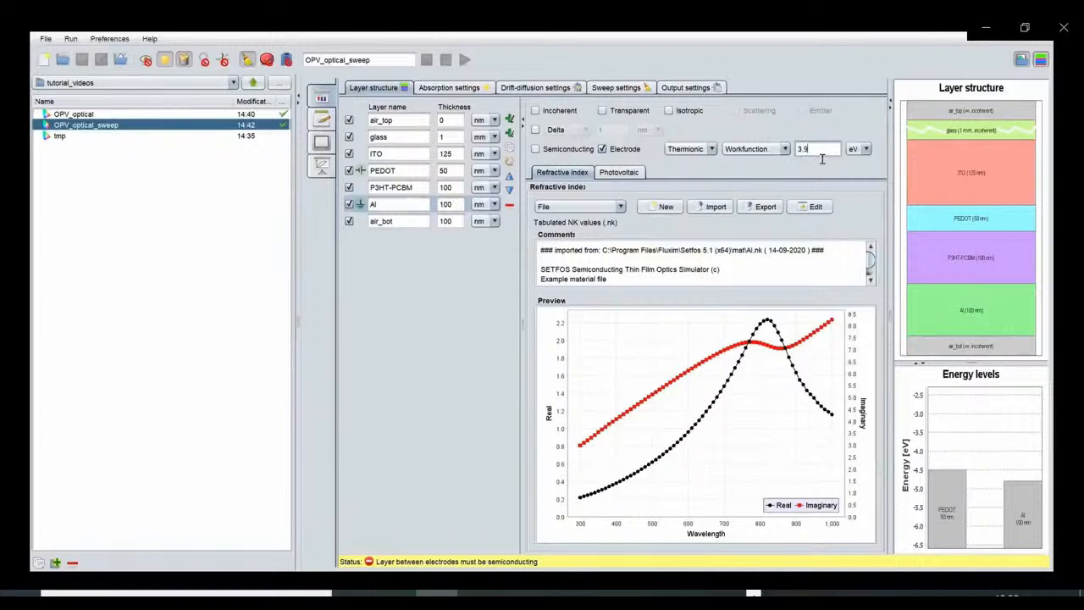
Re-enter 4.8 eV as the PEDOT electrode's workfunction and return to the Al layer.
click(440, 174)
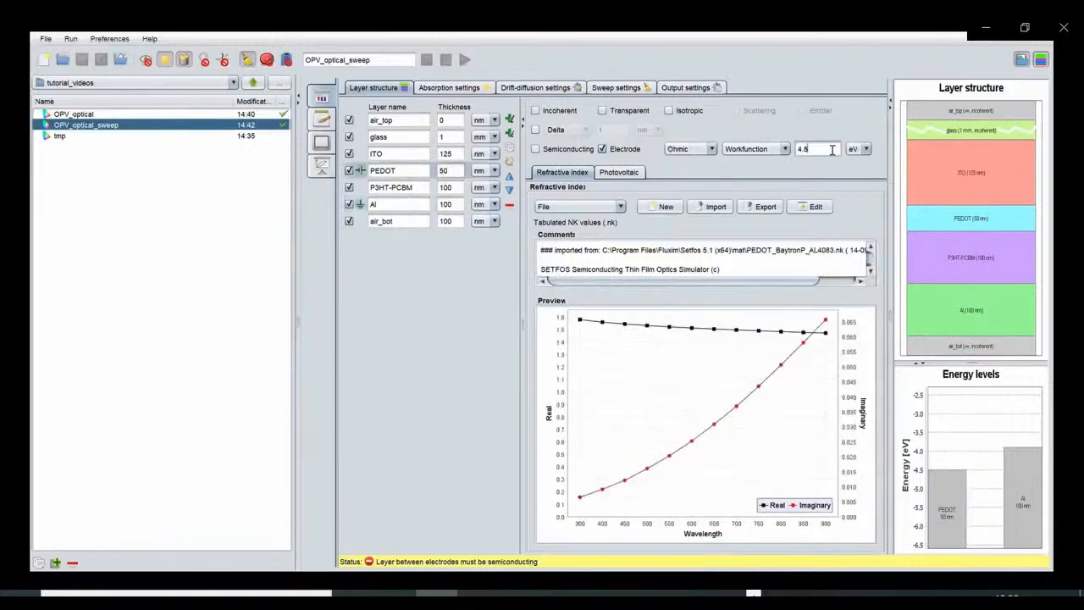
click(415, 206)
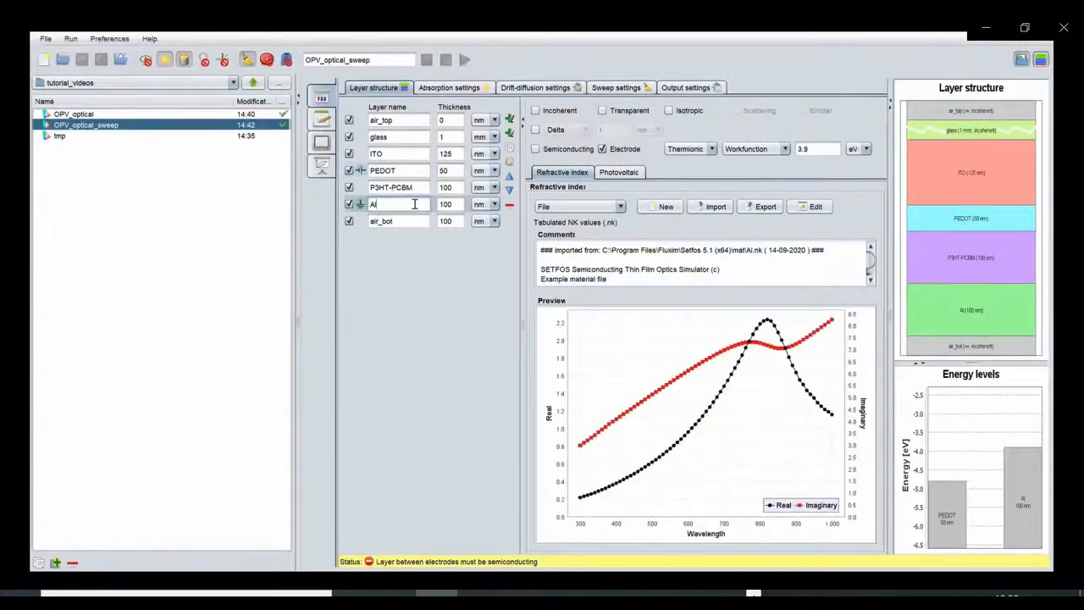
Make the P3HT-PCBM layer semiconducting and import the p3ht-pcbm-srh.em electrical material for it.
click(415, 189)
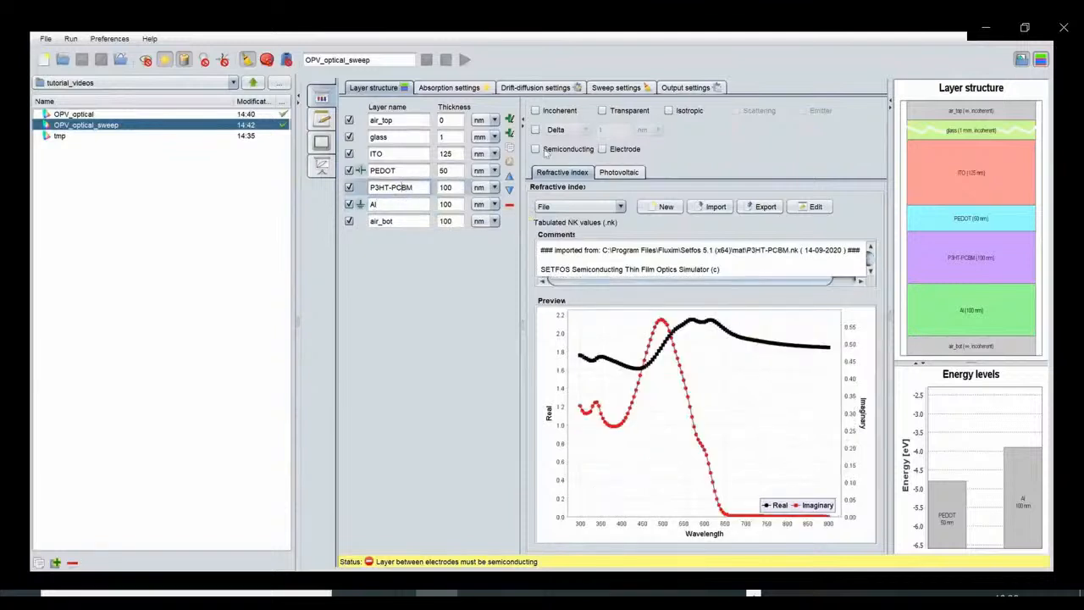
click(535, 149)
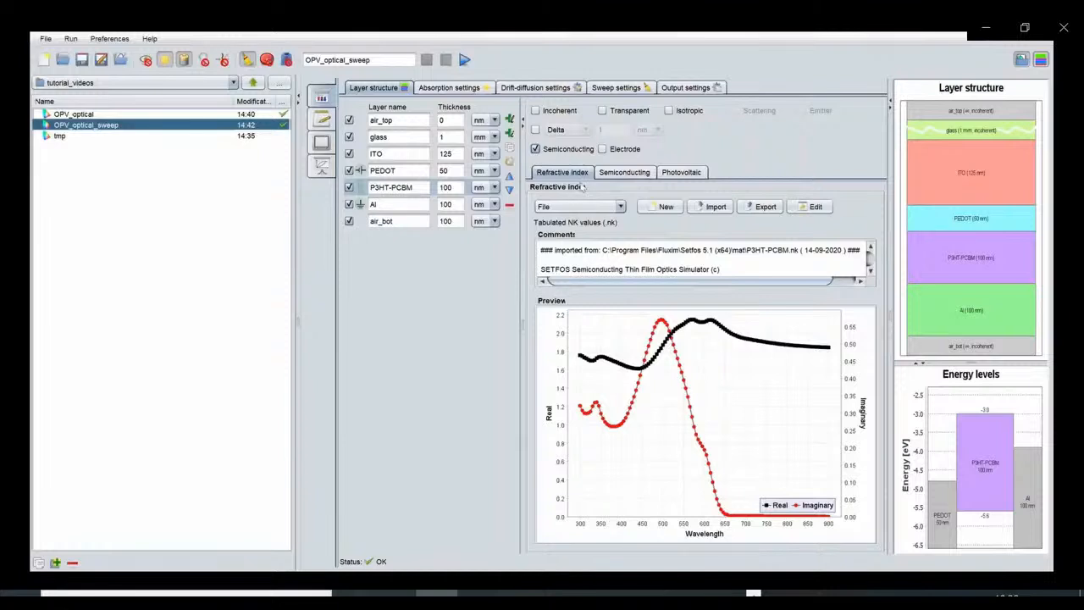
click(627, 174)
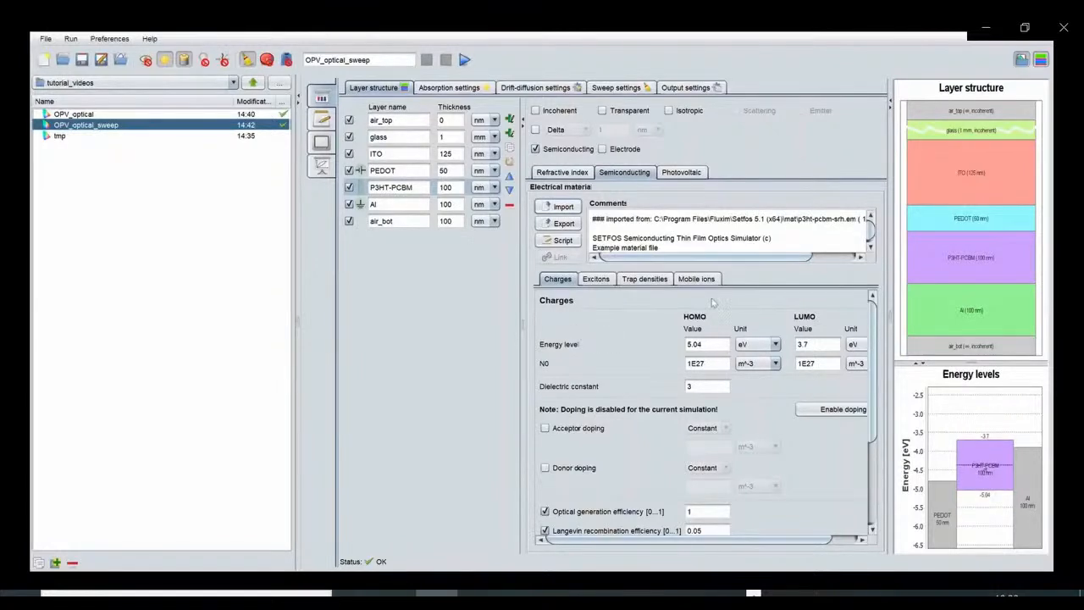
Examine the P3HT-PCBM charge parameters, from energy levels and recombination efficiency to mobilities, and check the exciton settings.
scroll(875, 356, down, 1)
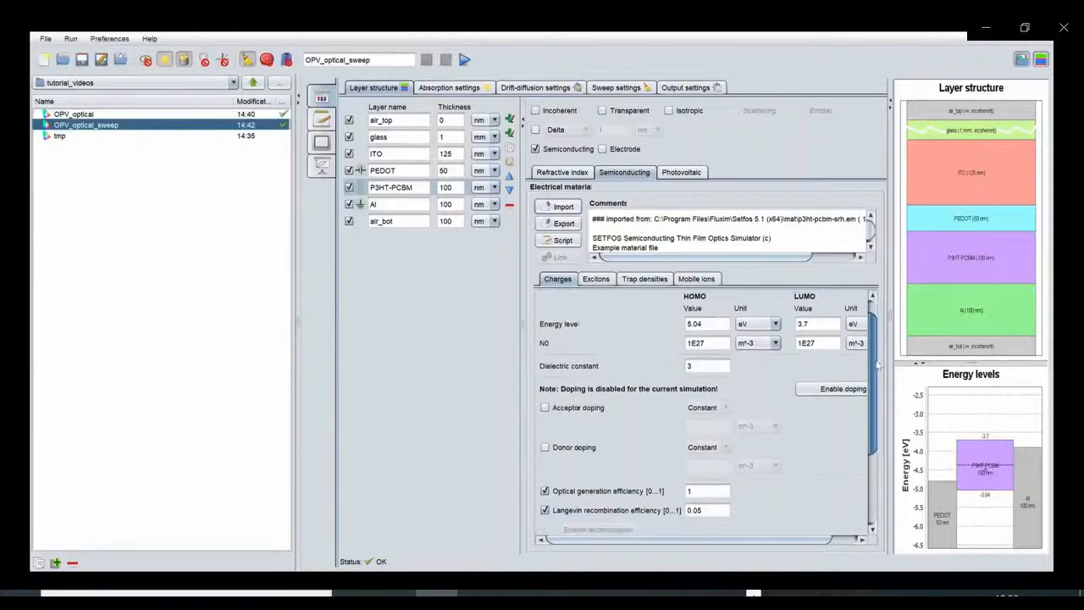
scroll(878, 364, up, 1)
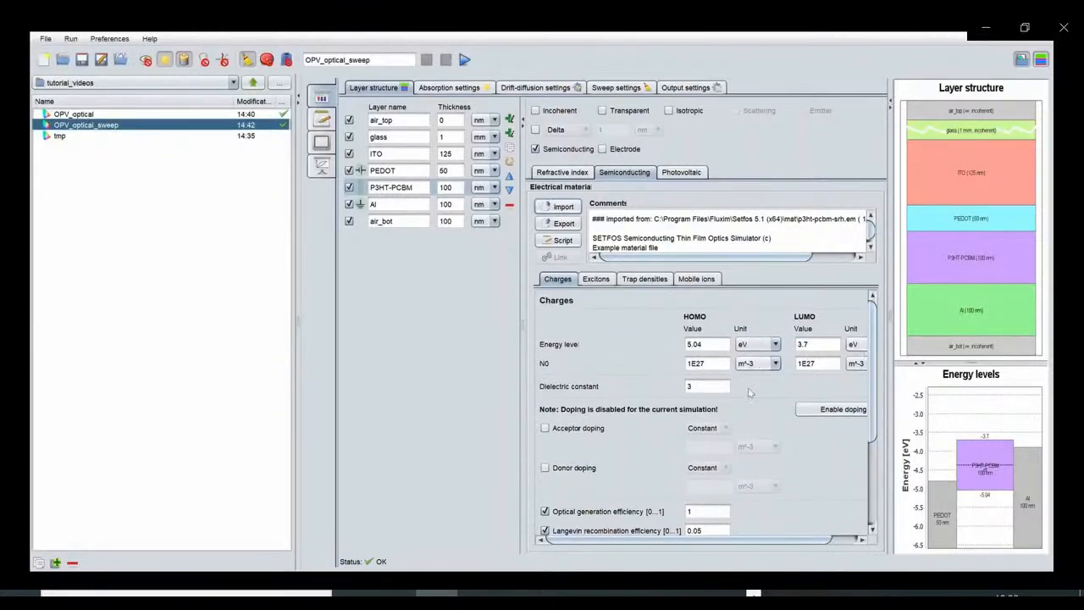
scroll(877, 386, down, 3)
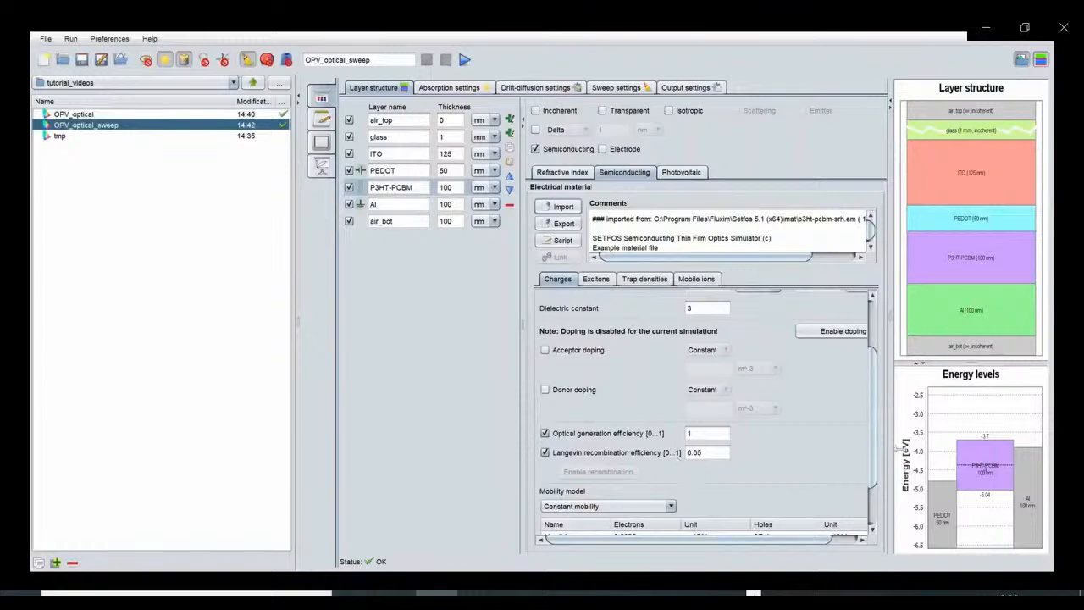
scroll(873, 465, down, 2)
scroll(873, 464, down, 1)
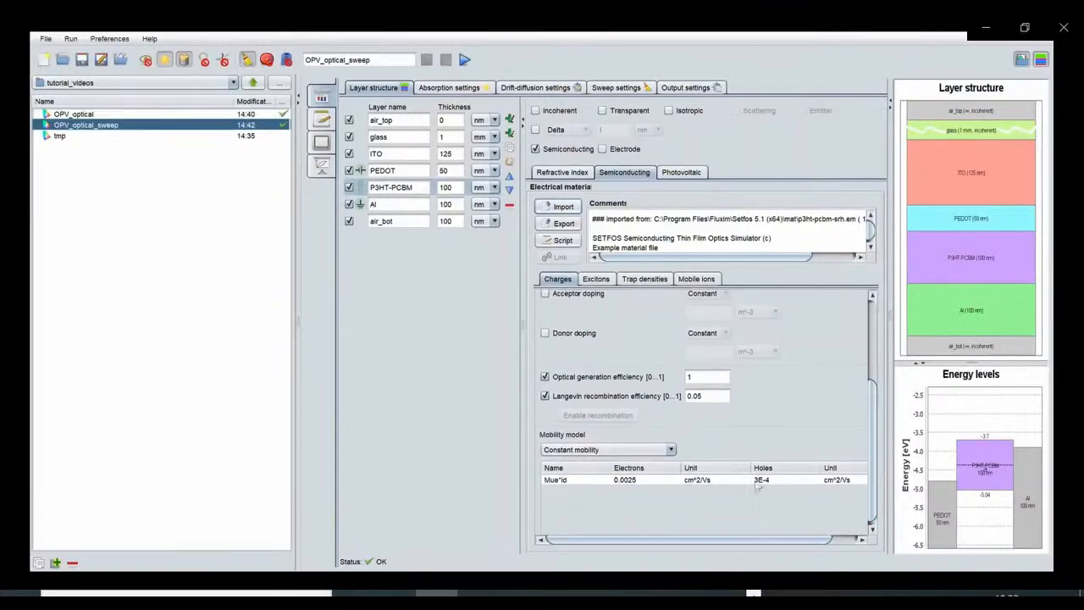
drag(872, 478, 871, 396)
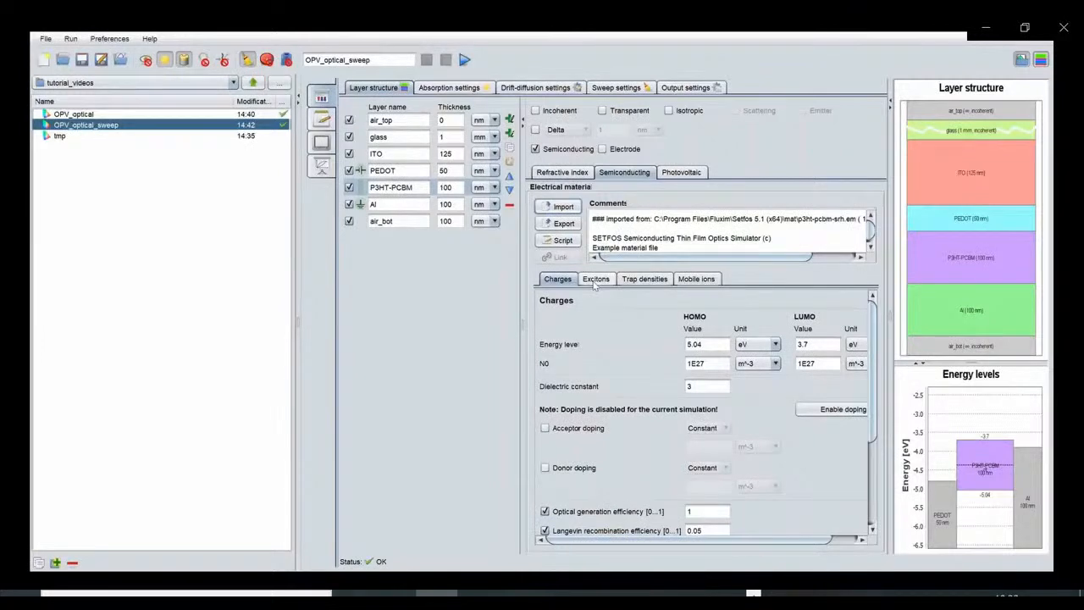
click(595, 281)
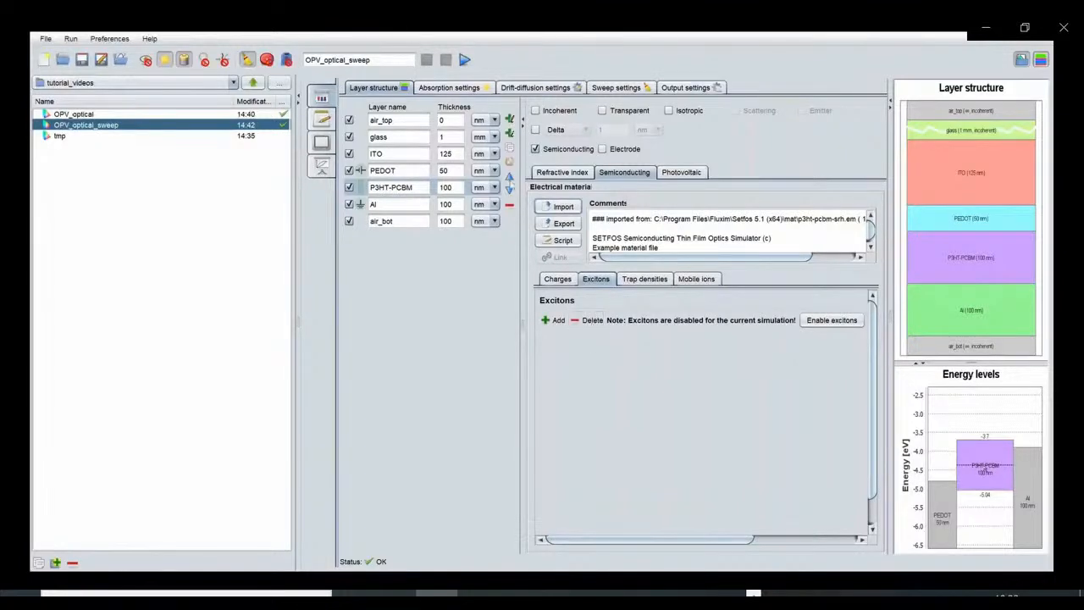
Enable charge coupling between the optical and electrical simulation in the absorption settings.
click(449, 92)
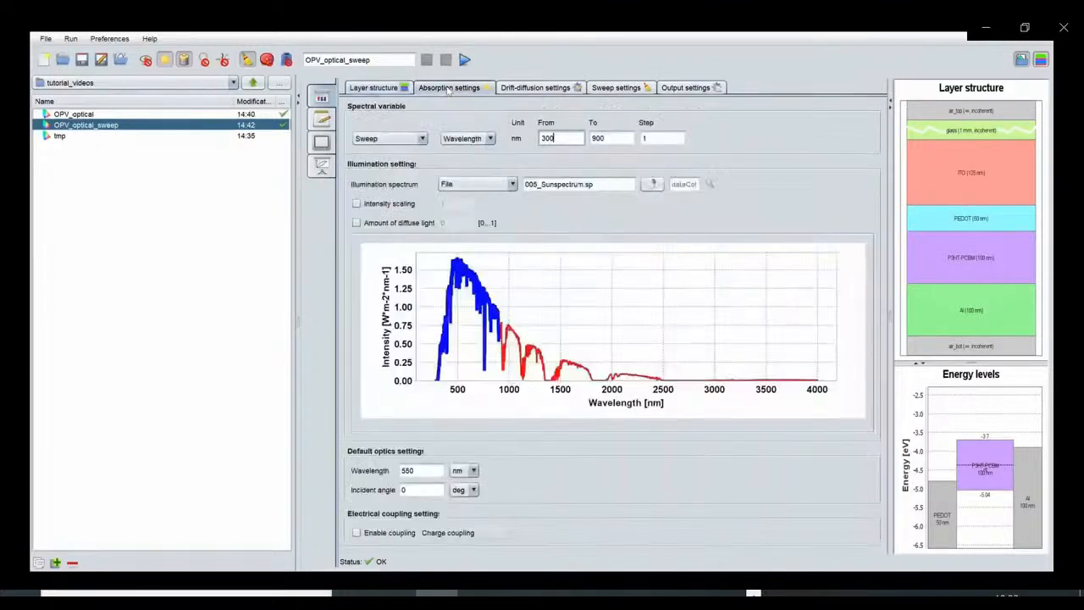
click(357, 532)
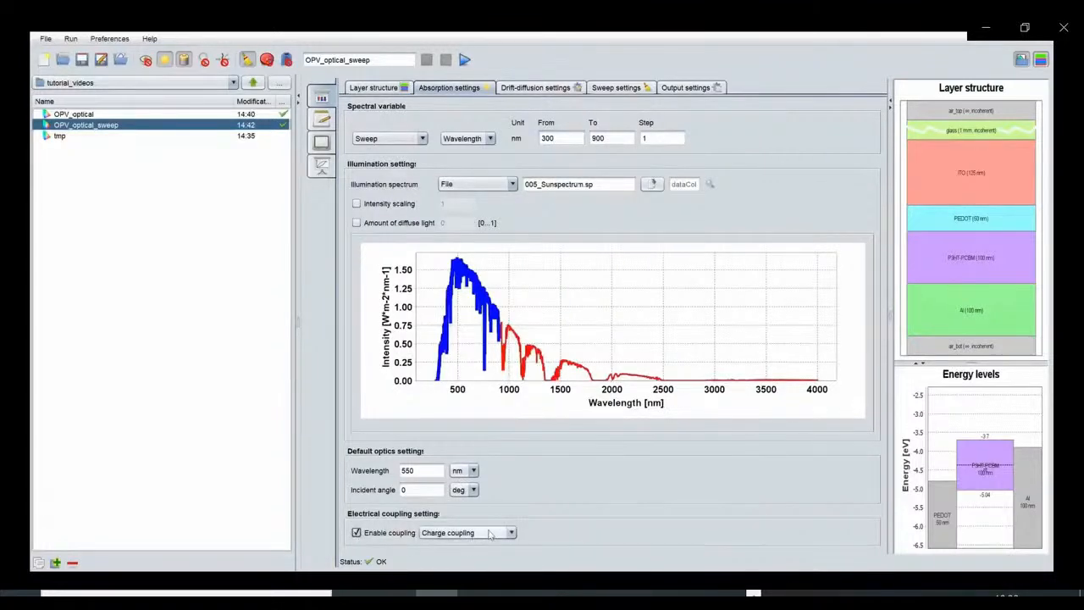
mouse_move(490, 534)
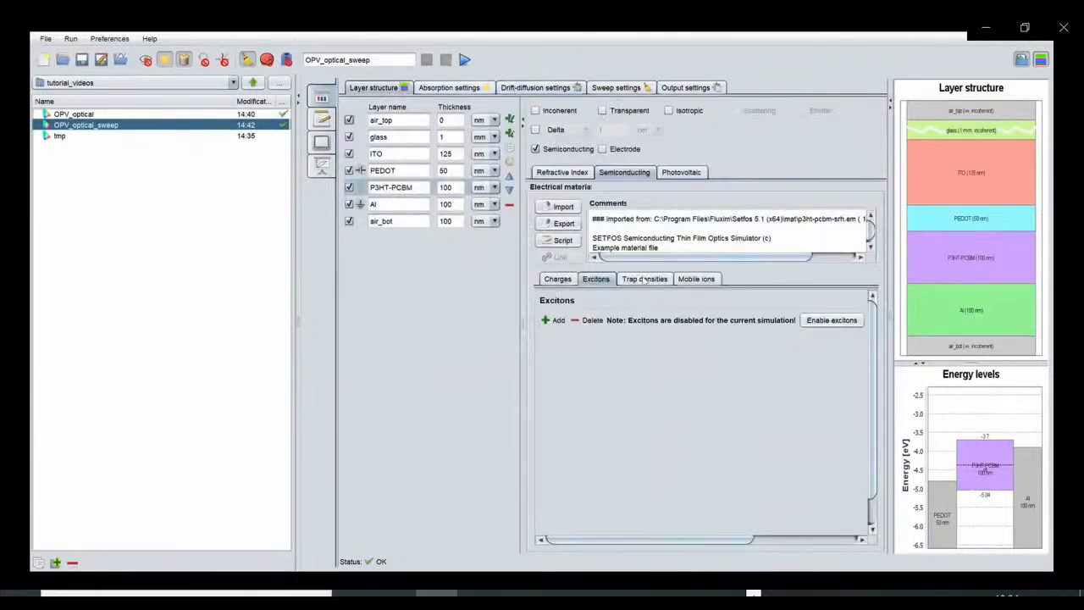
Enable trapping and SRH recombination for the current simulation and set the drift-diffusion voltage to 0 V.
click(646, 281)
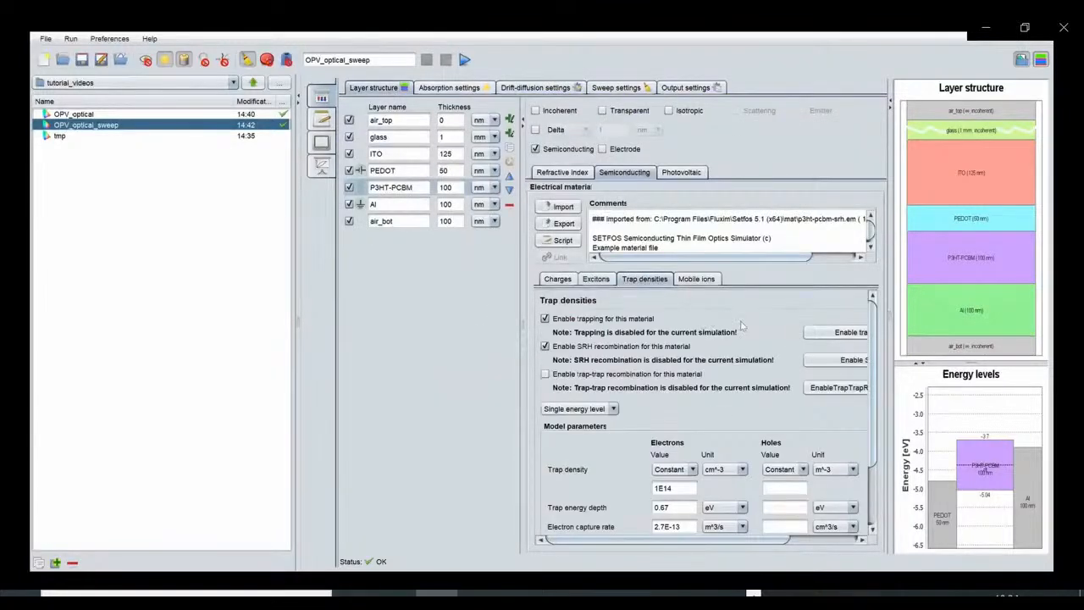
click(813, 334)
click(819, 364)
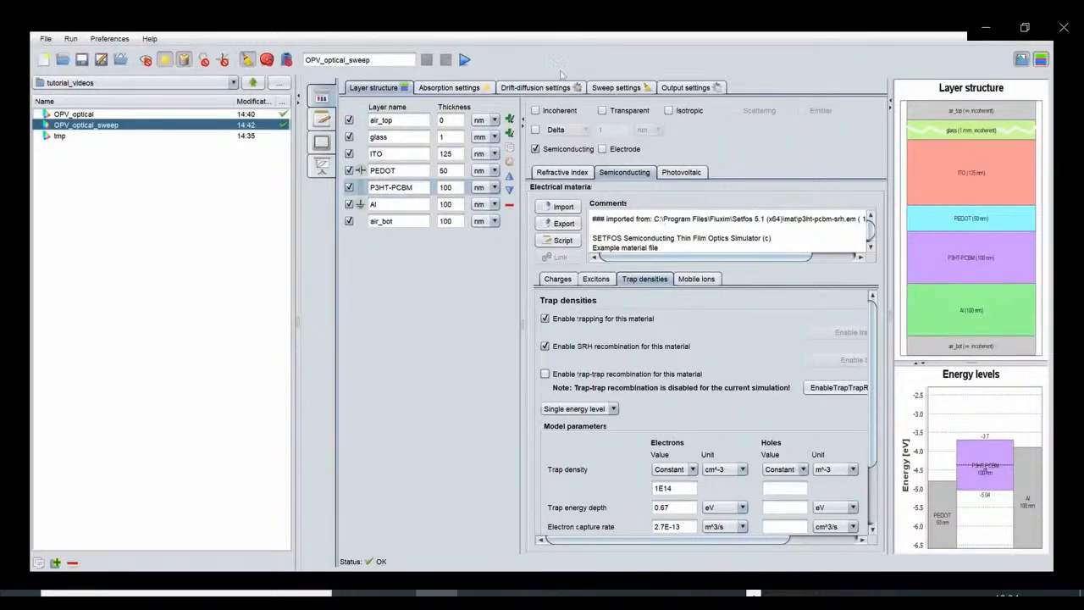
click(520, 88)
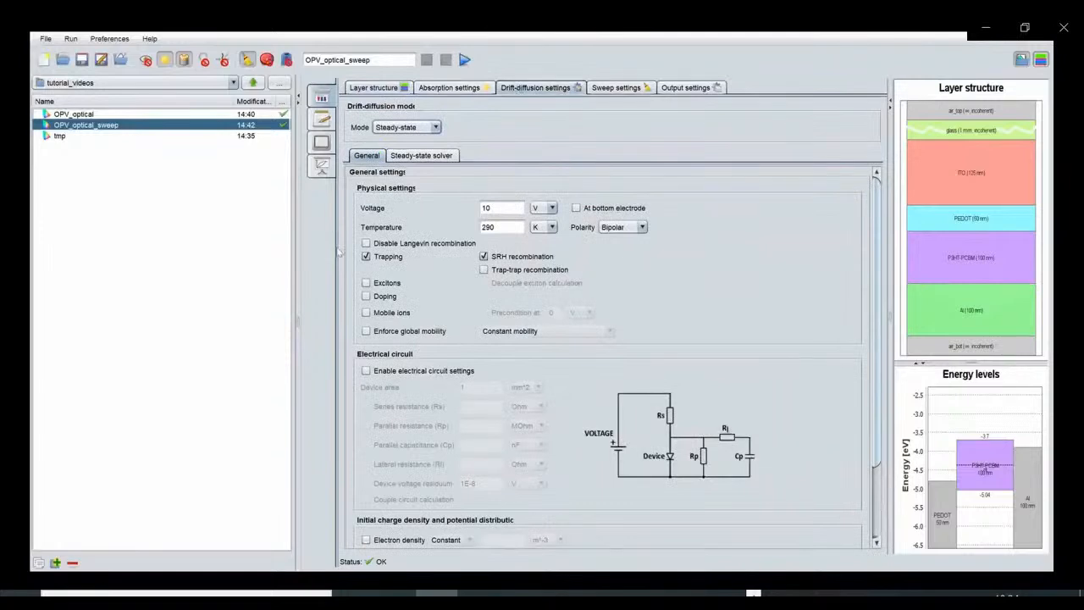
click(506, 212)
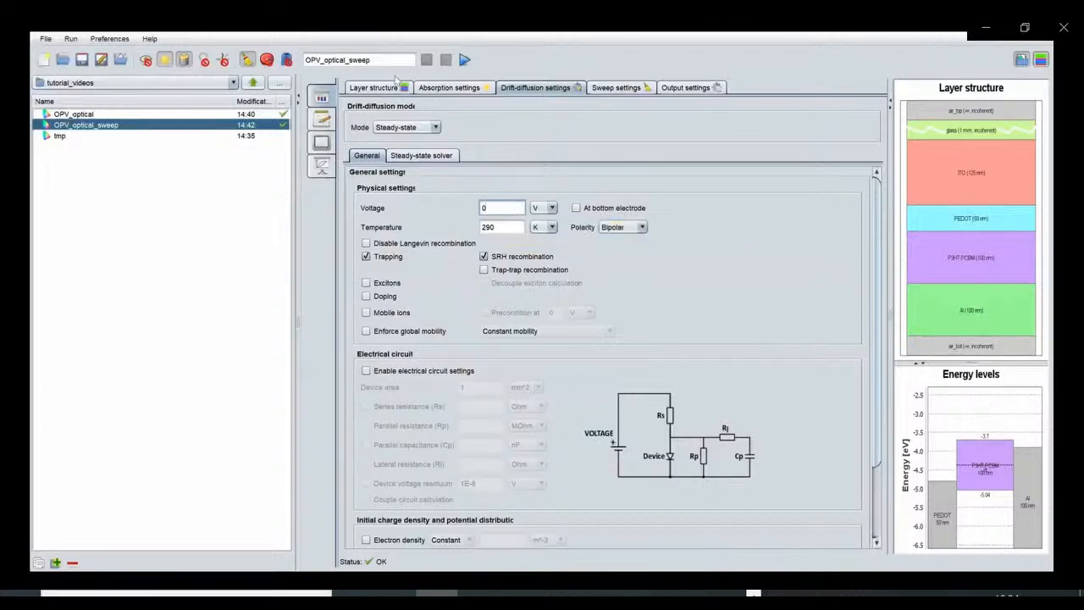
Change the simulation label to OPV_optoelectronic_Jsc.
key(BackSpace)
key(BackSpace)
key(BackSpace)
key(BackSpace)
key(BackSpace)
key(BackSpace)
key(BackSpace)
key(BackSpace)
key(BackSpace)
key(BackSpace)
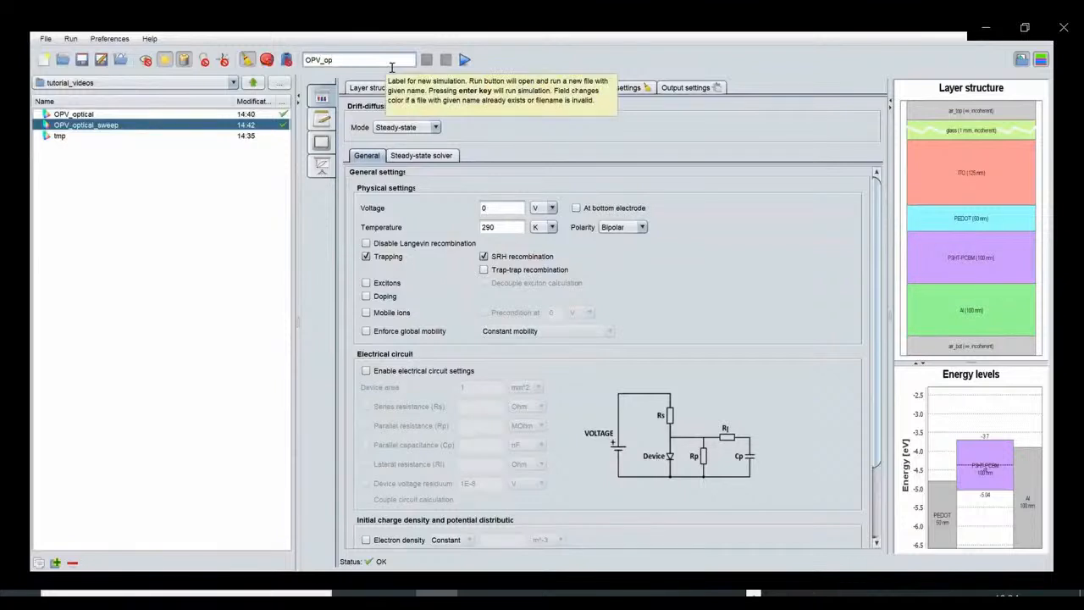
text(oelectronic_Jsc)
Run the simulation with the sweep turned off and view its key figures and Currents profile.
click(247, 59)
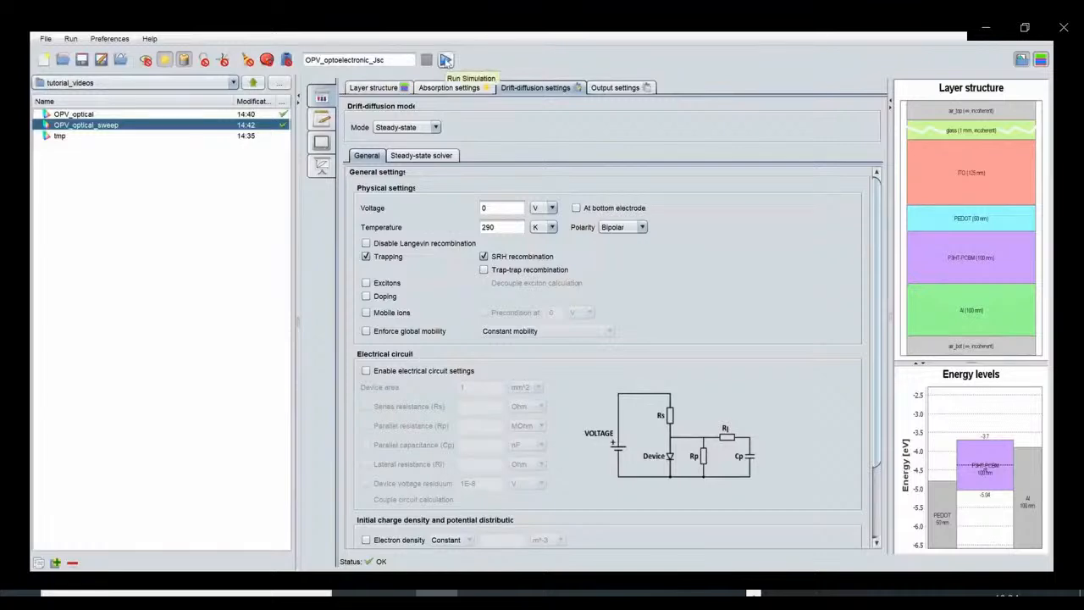
click(447, 60)
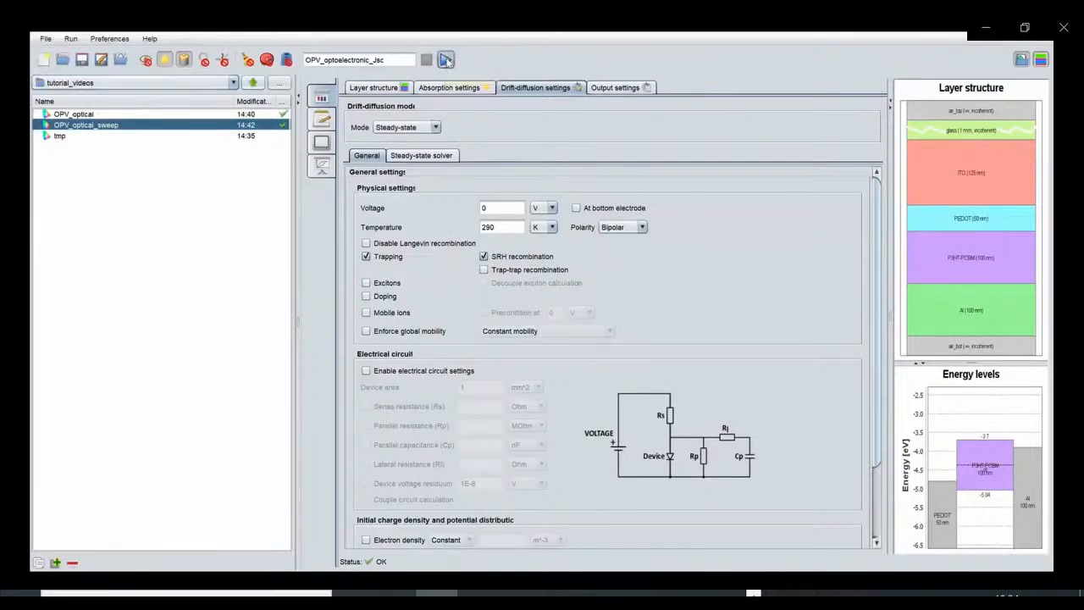
click(410, 128)
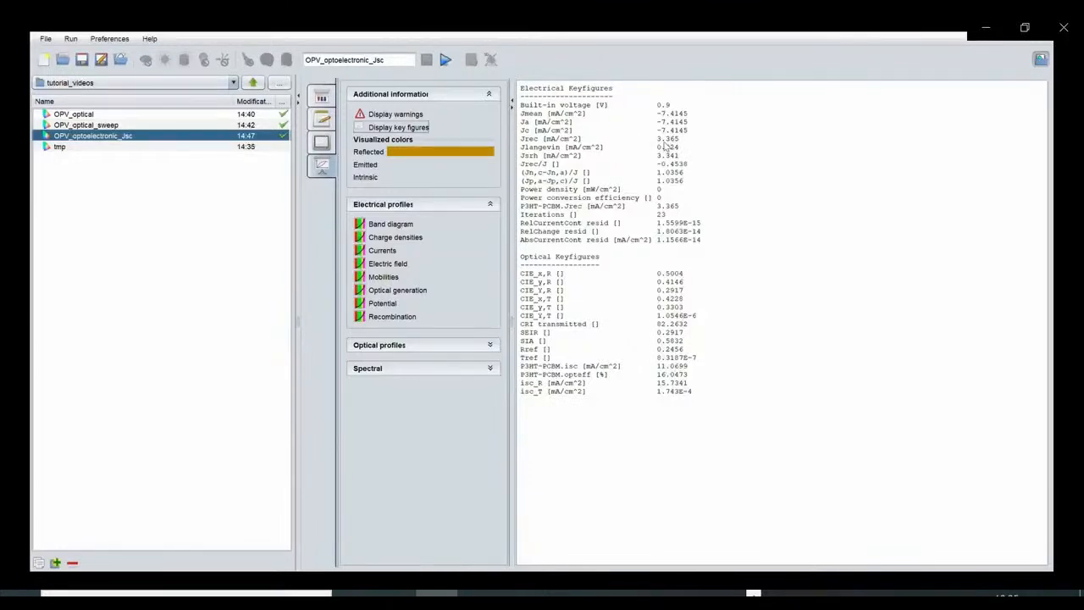
click(383, 250)
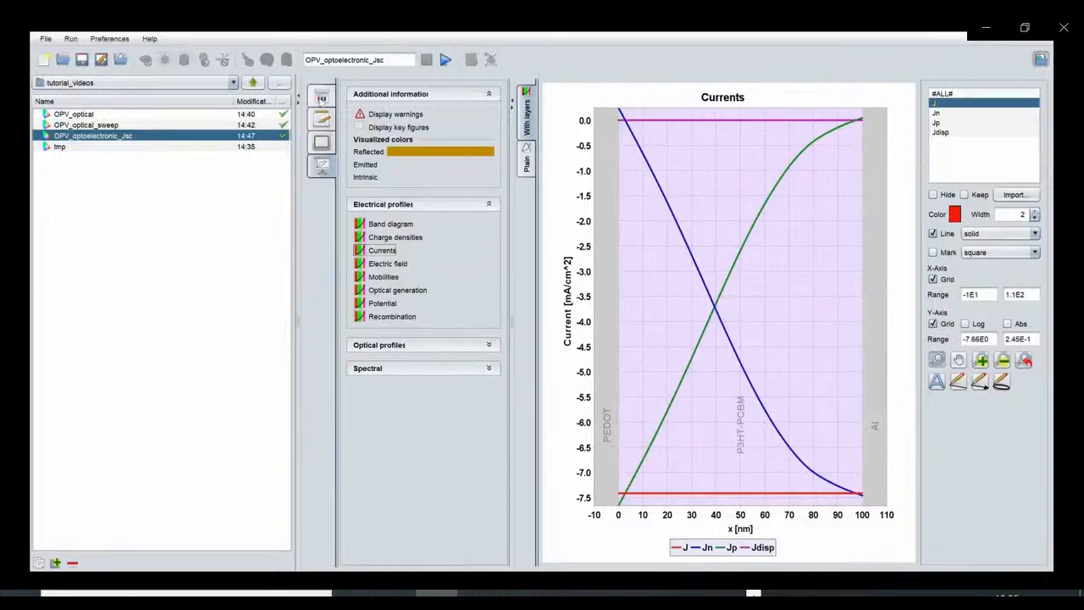
Run the re-enabled P3HT-PCBM thickness sweep as OPV_optoelectronic_Jsc_sweep and plot its currents.
click(322, 99)
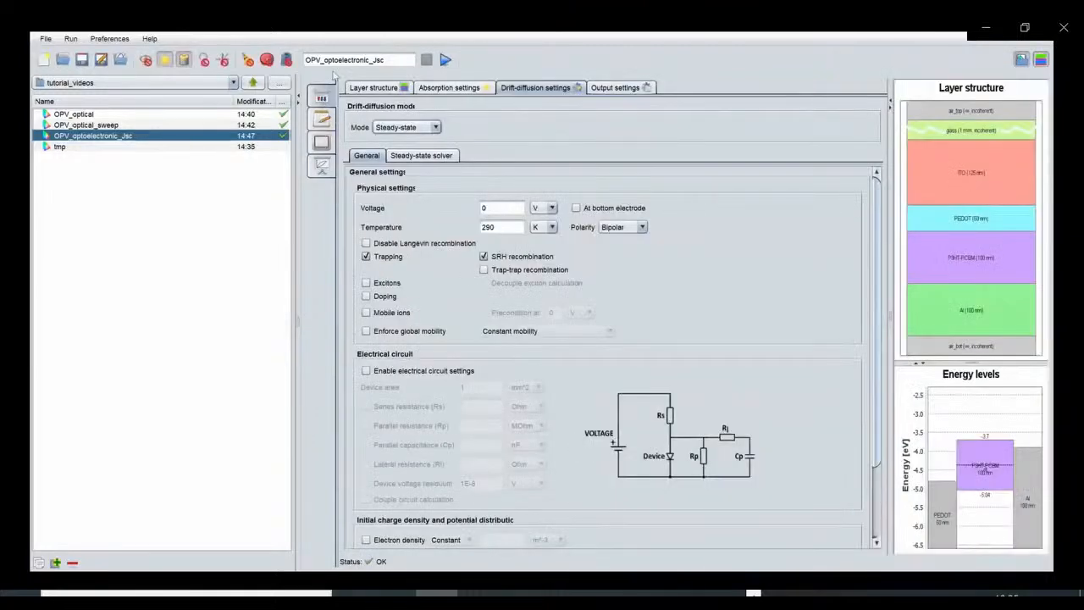
click(248, 61)
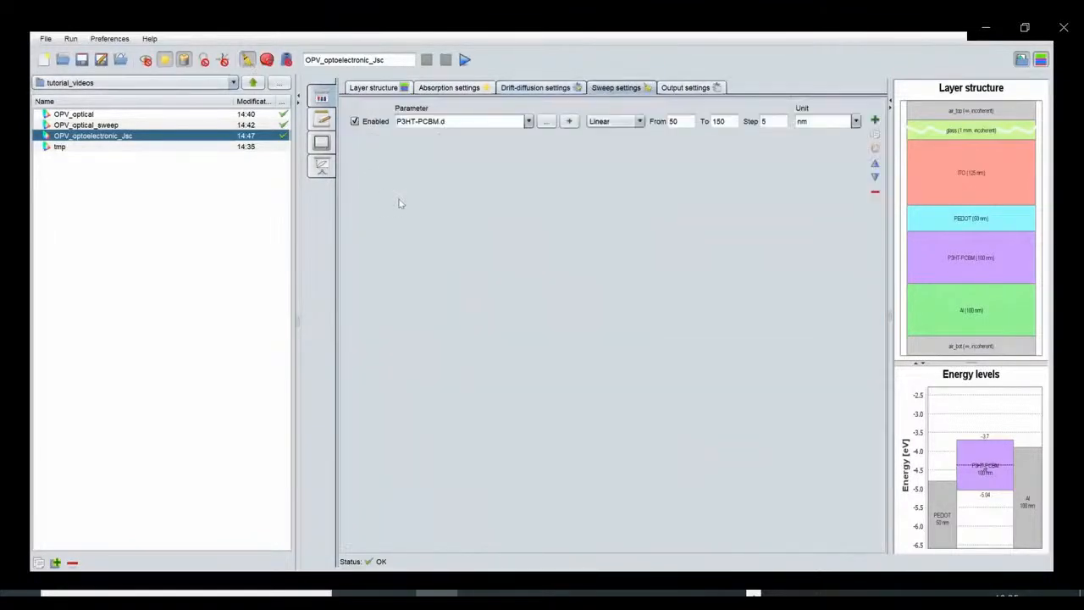
text(_sweep)
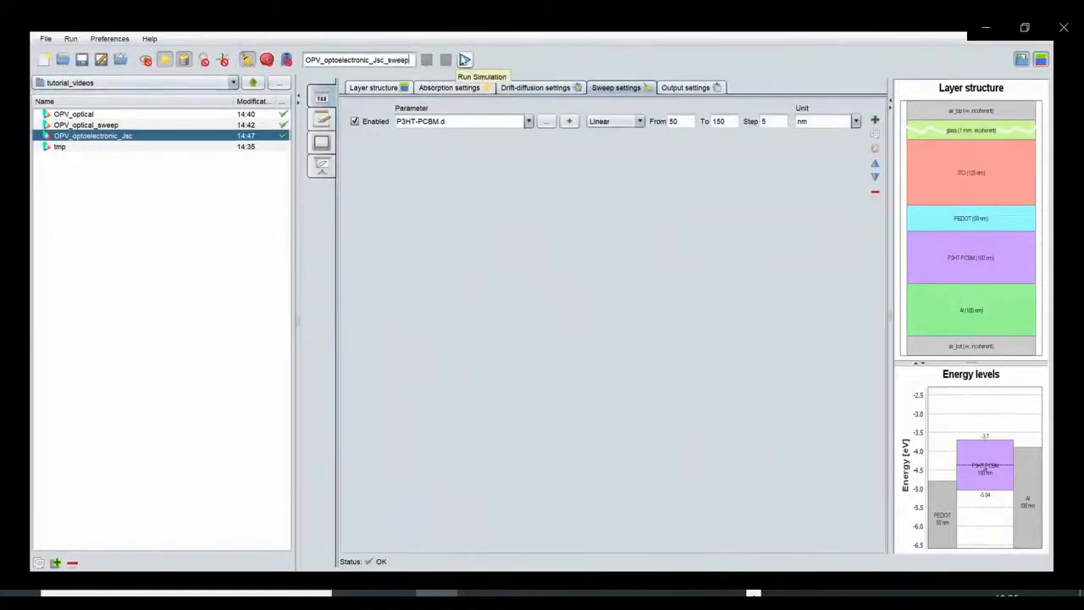
click(465, 60)
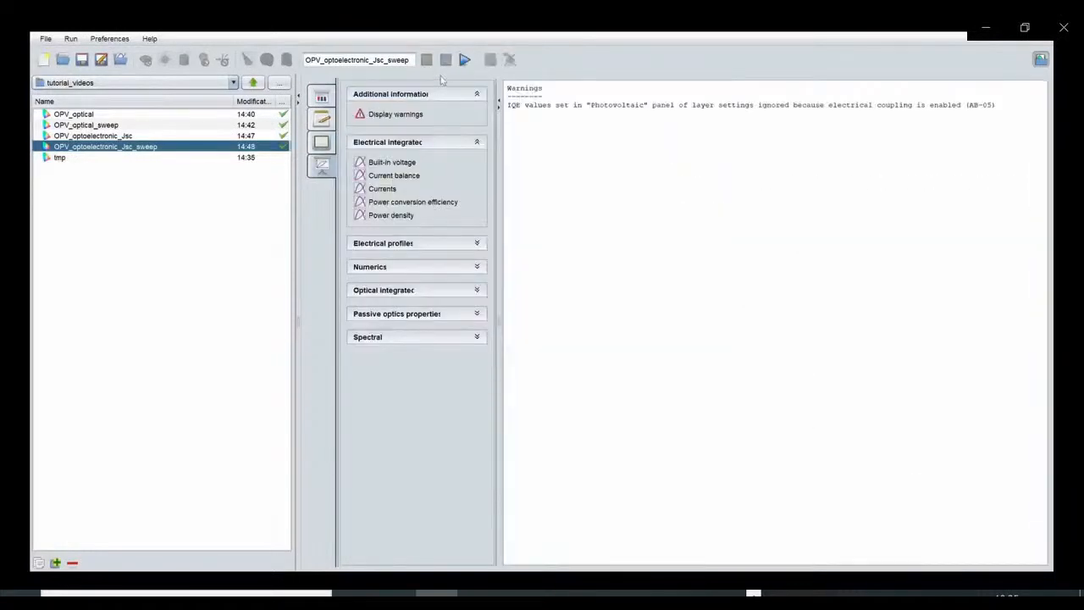
click(383, 188)
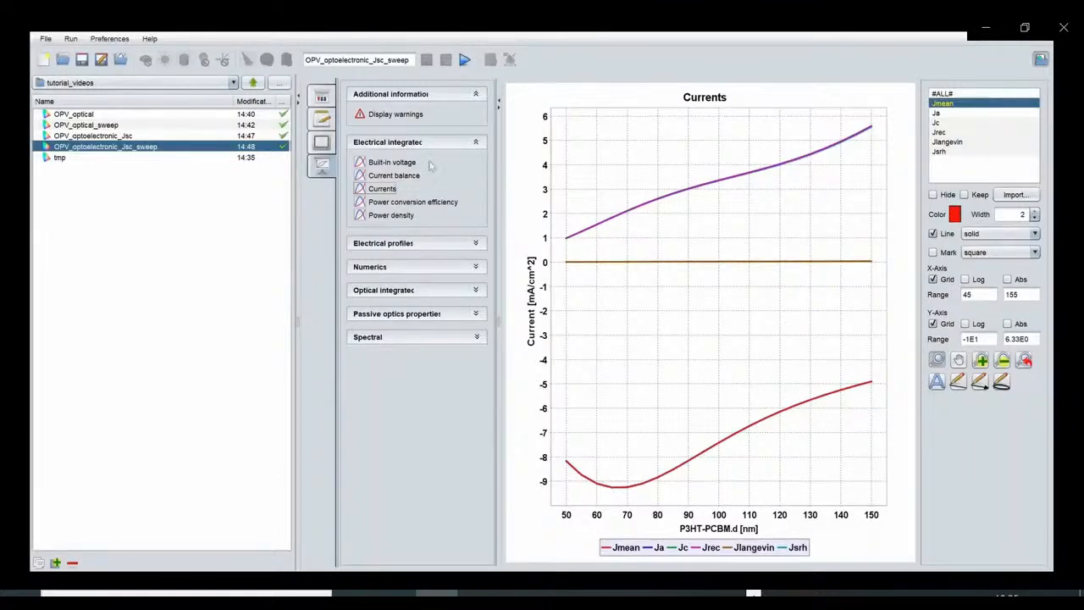
Disable the P3HT-PCBM.d sweep and add a linear Voltage sweep from 0 to 0.75 V.
click(324, 98)
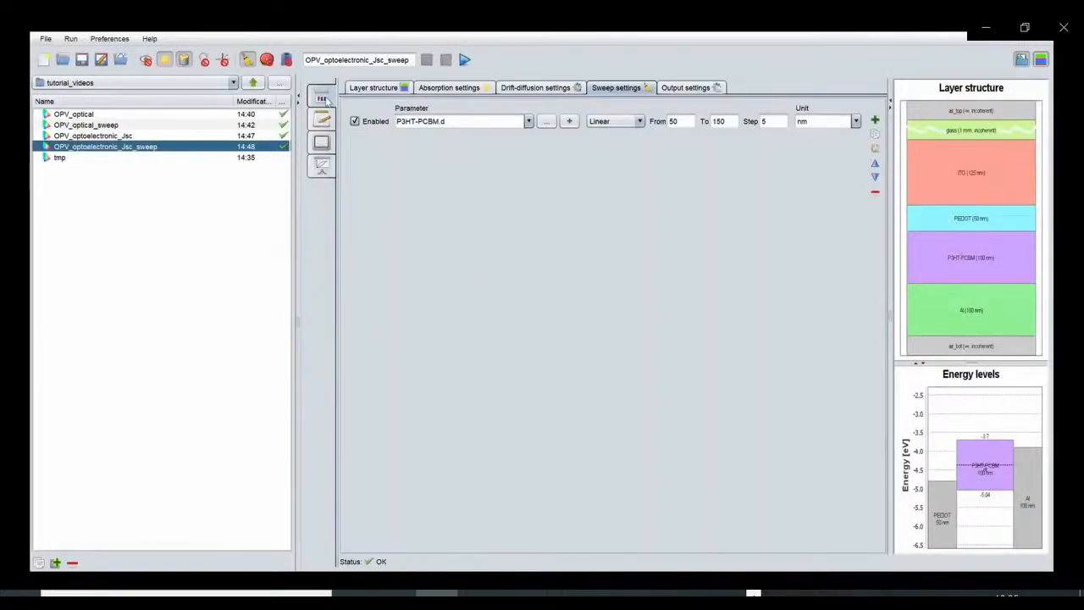
click(355, 121)
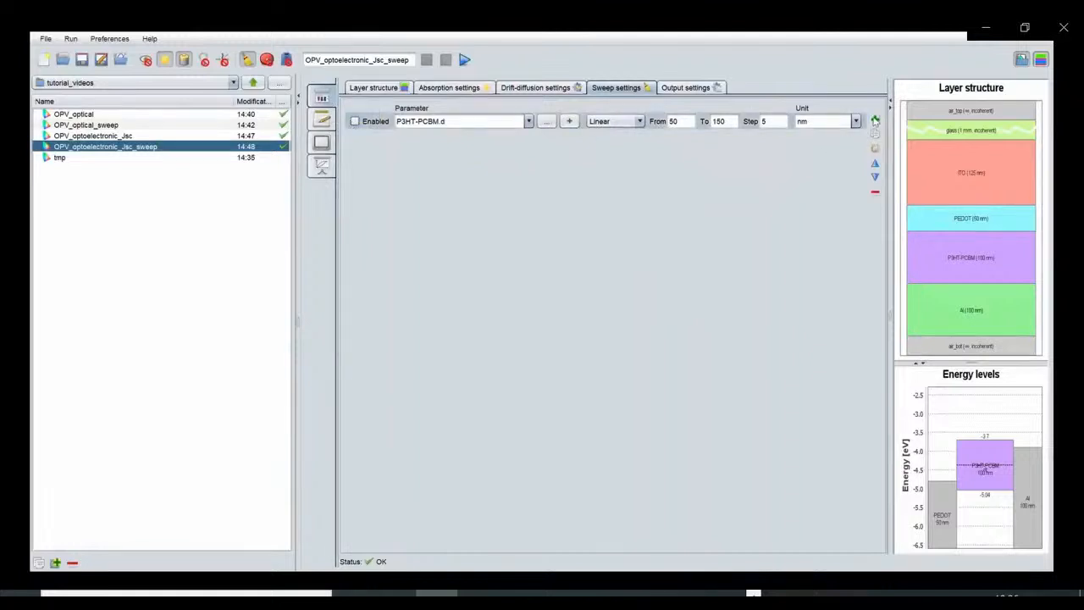
click(875, 119)
click(548, 139)
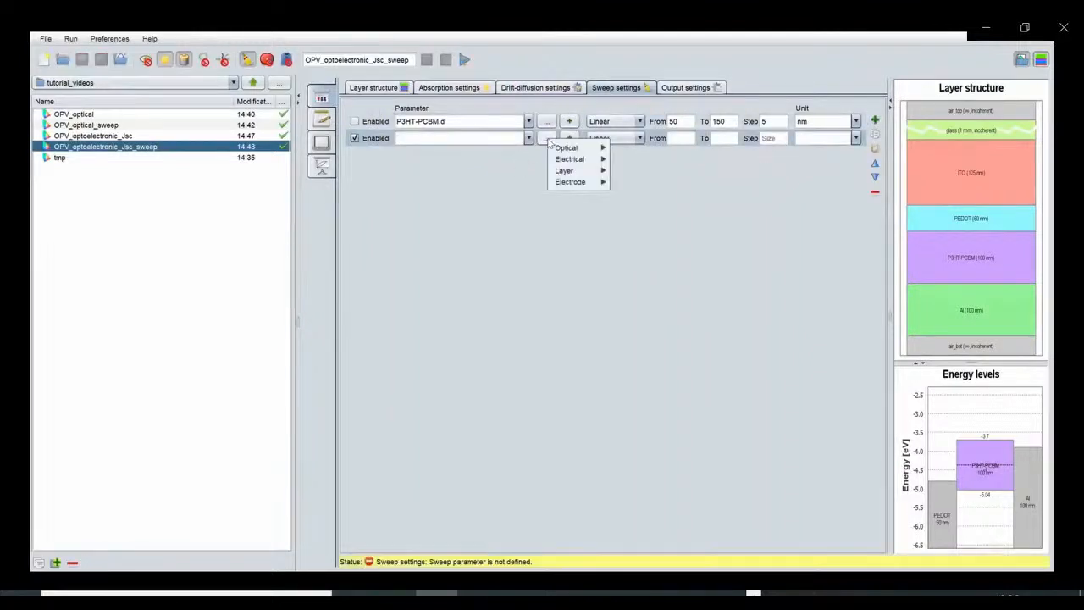
mouse_move(572, 159)
click(645, 175)
click(697, 140)
click(720, 139)
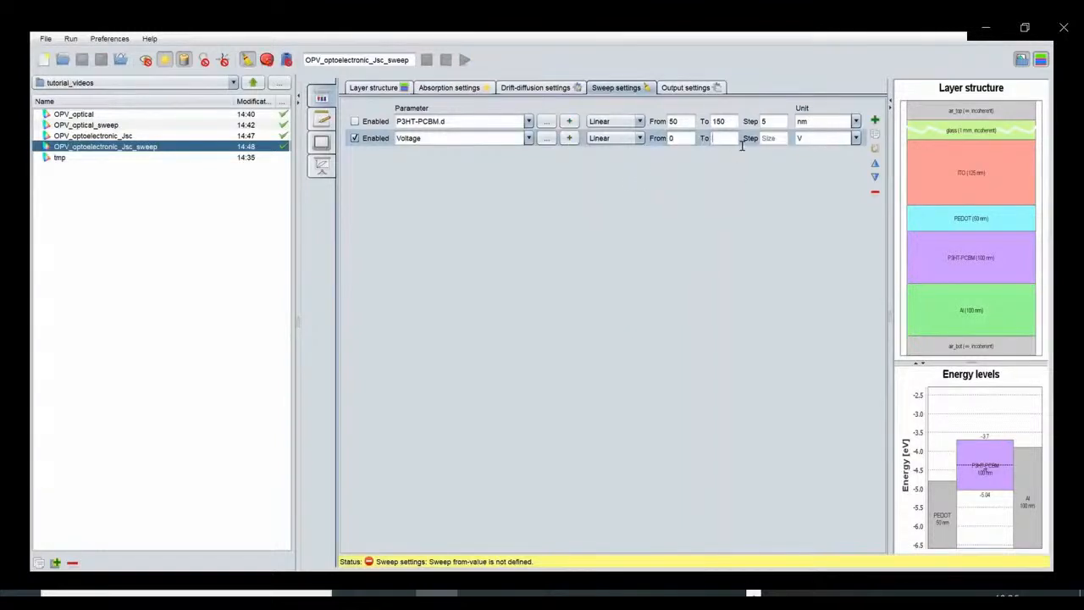
text(0.75)
click(788, 146)
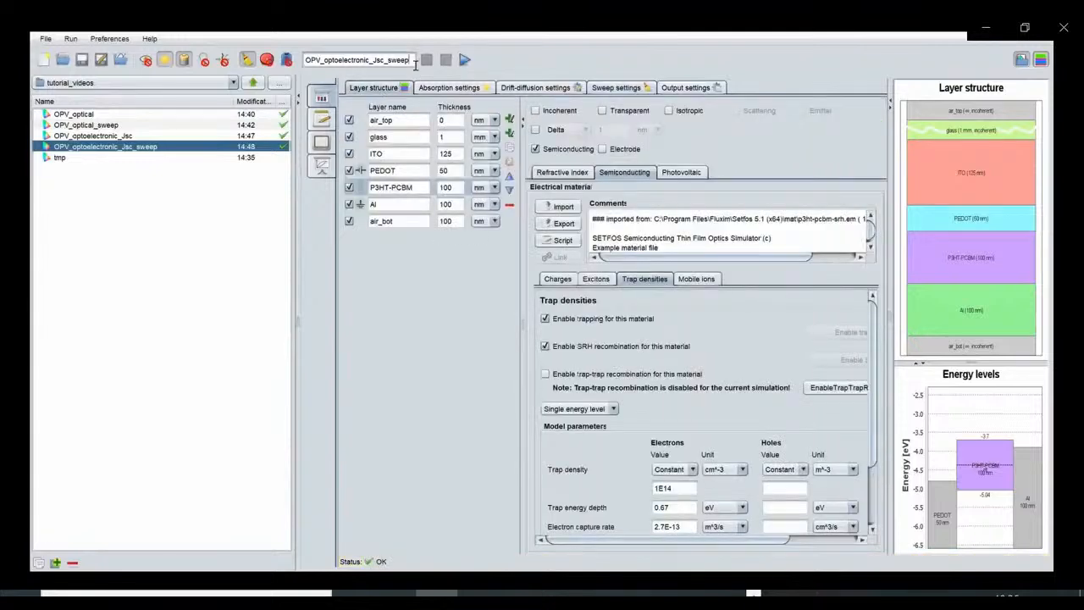
Relabel the simulation as OPV_optoelectronic_JV and run the voltage sweep.
key(BackSpace)
key(BackSpace)
key(BackSpace)
key(BackSpace)
key(BackSpace)
key(BackSpace)
key(BackSpace)
key(BackSpace)
text(V)
click(466, 60)
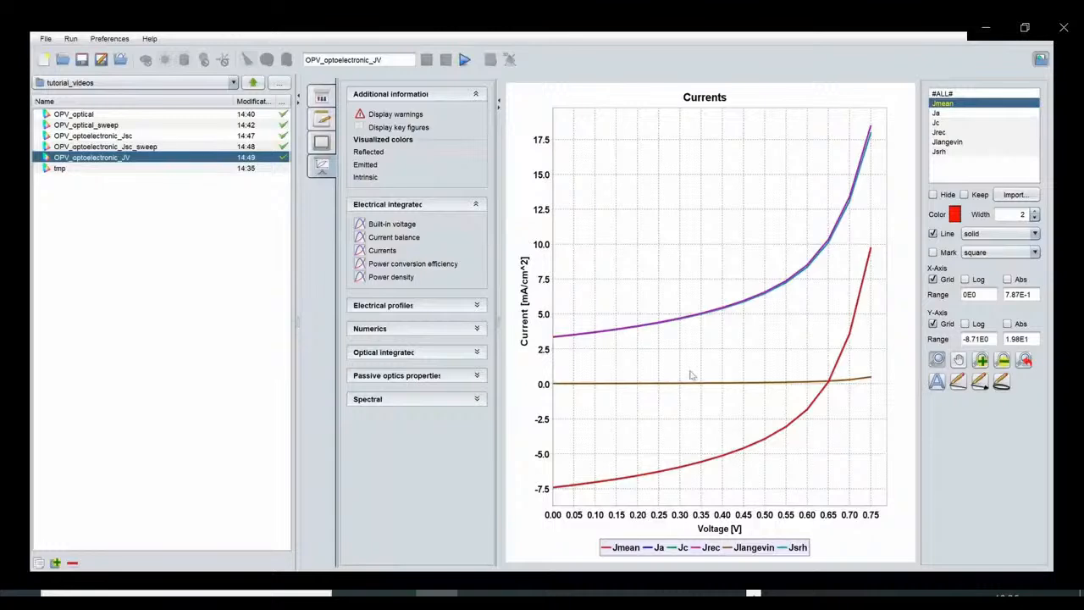
View the key figures and the Currents plot of the voltage sweep, and return to the layer structure.
click(420, 127)
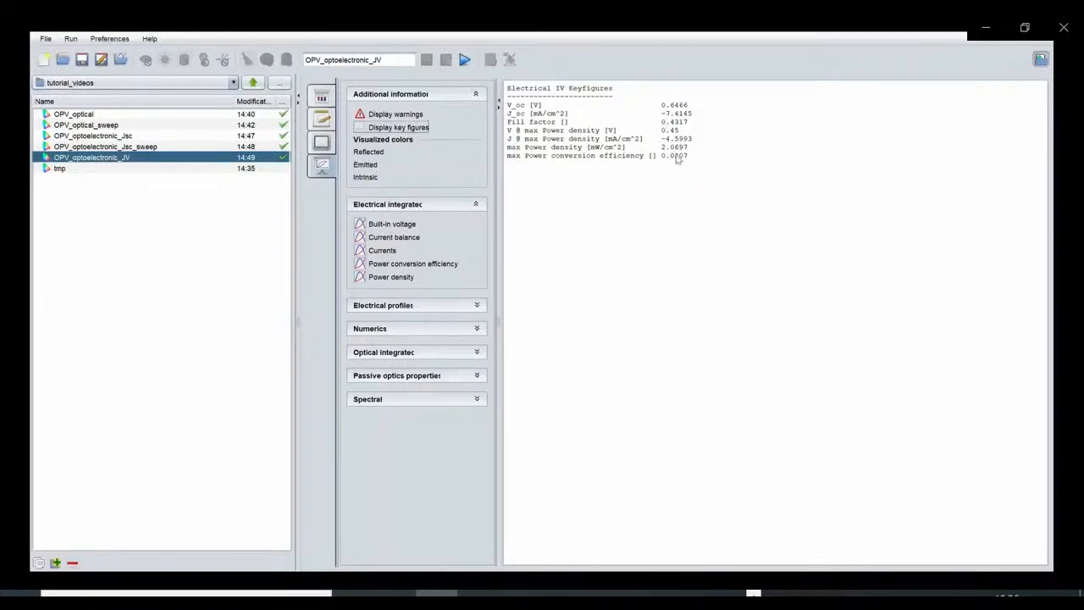
click(382, 251)
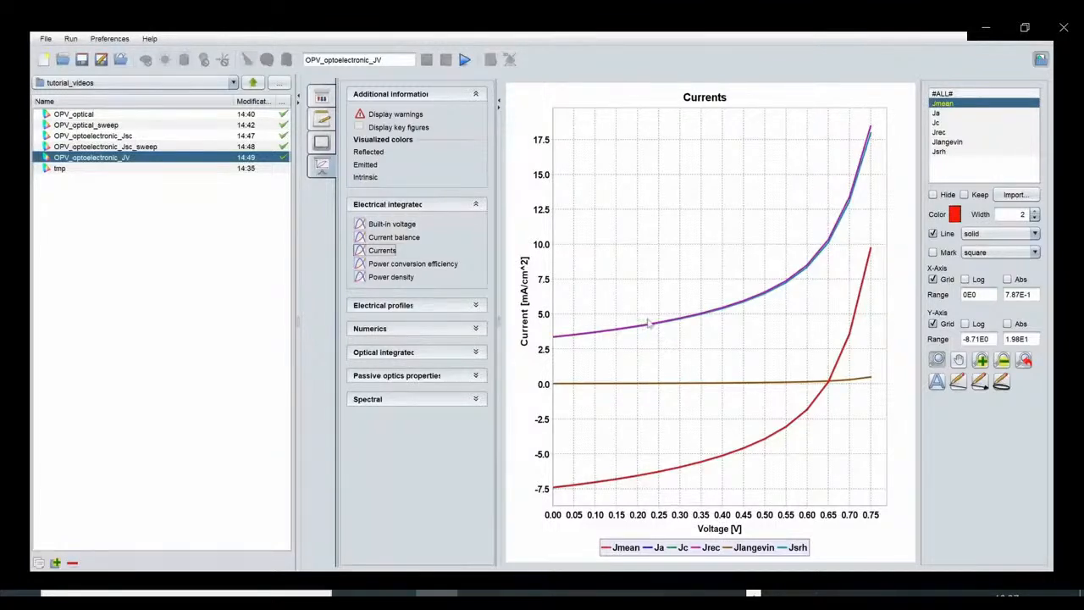
click(323, 99)
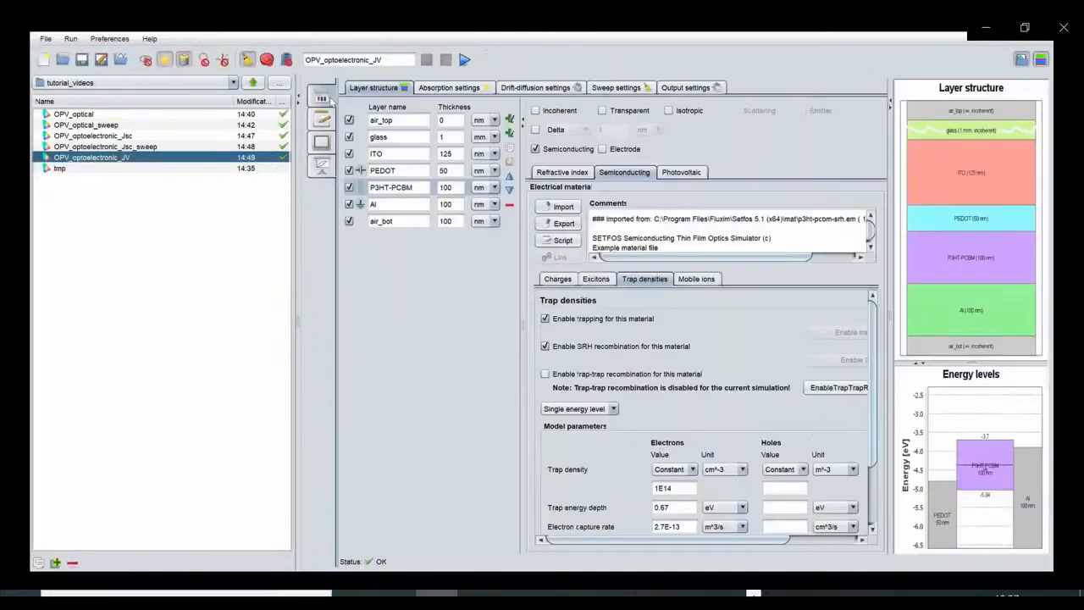
Add another sweep parameter for the P3HT-PCBM layer's electron trap density, Nt.N.
click(614, 88)
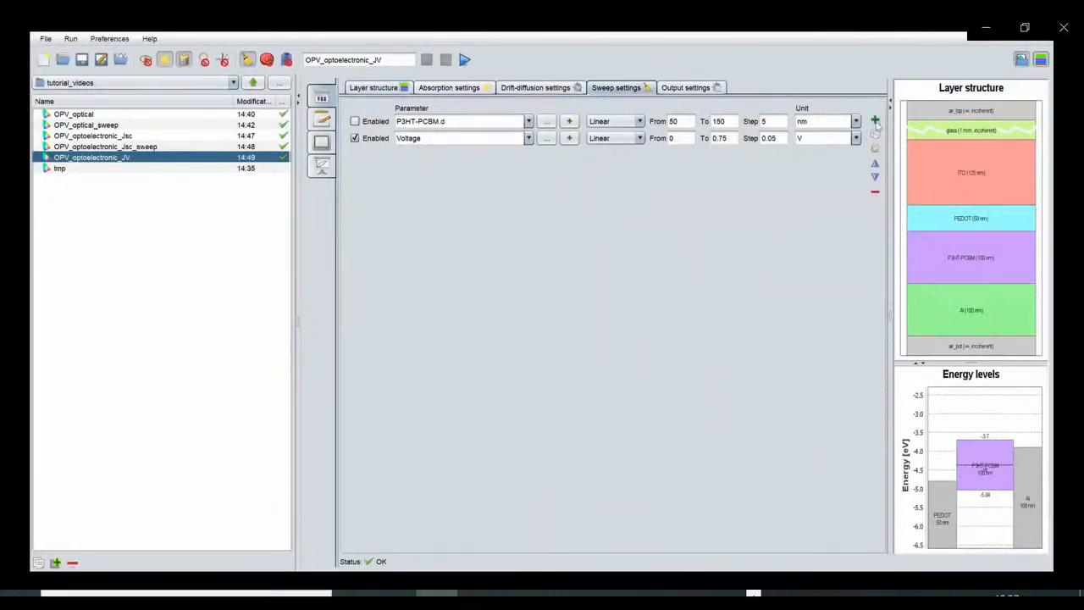
click(875, 120)
click(546, 156)
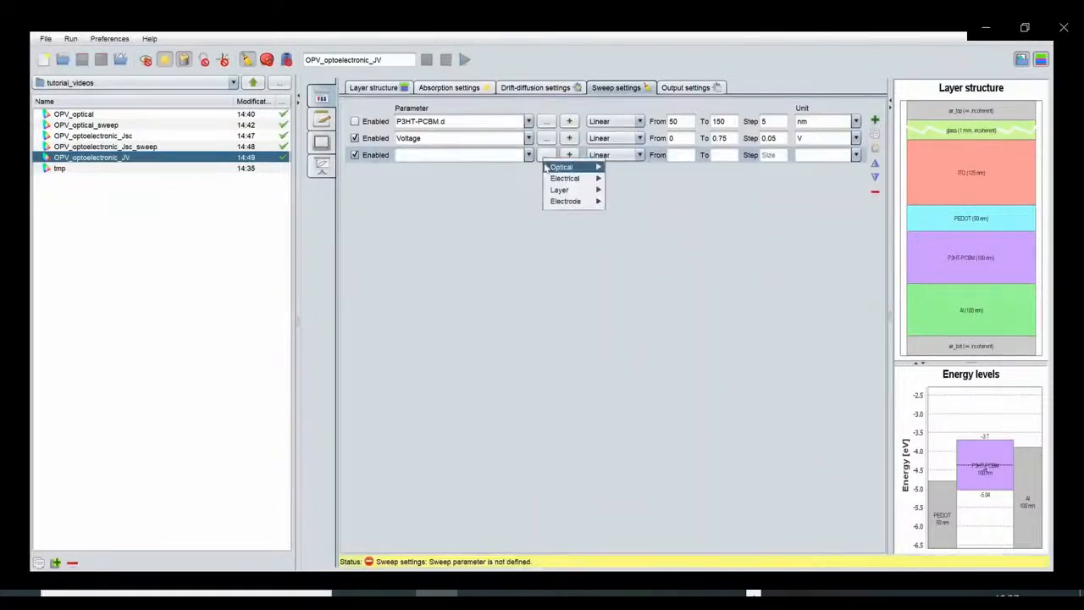
mouse_move(563, 190)
mouse_move(669, 228)
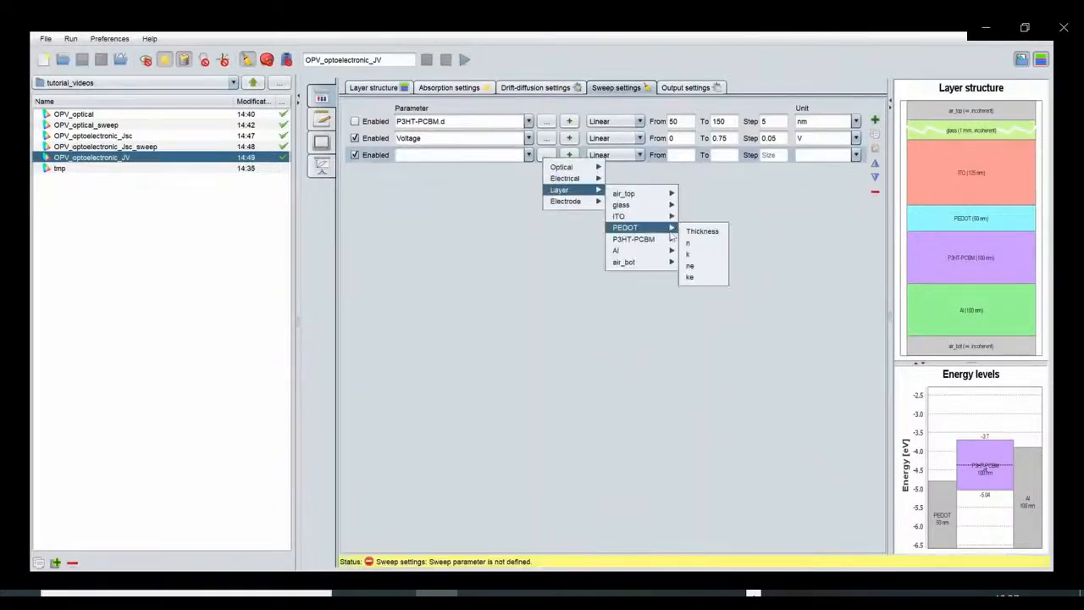
mouse_move(713, 301)
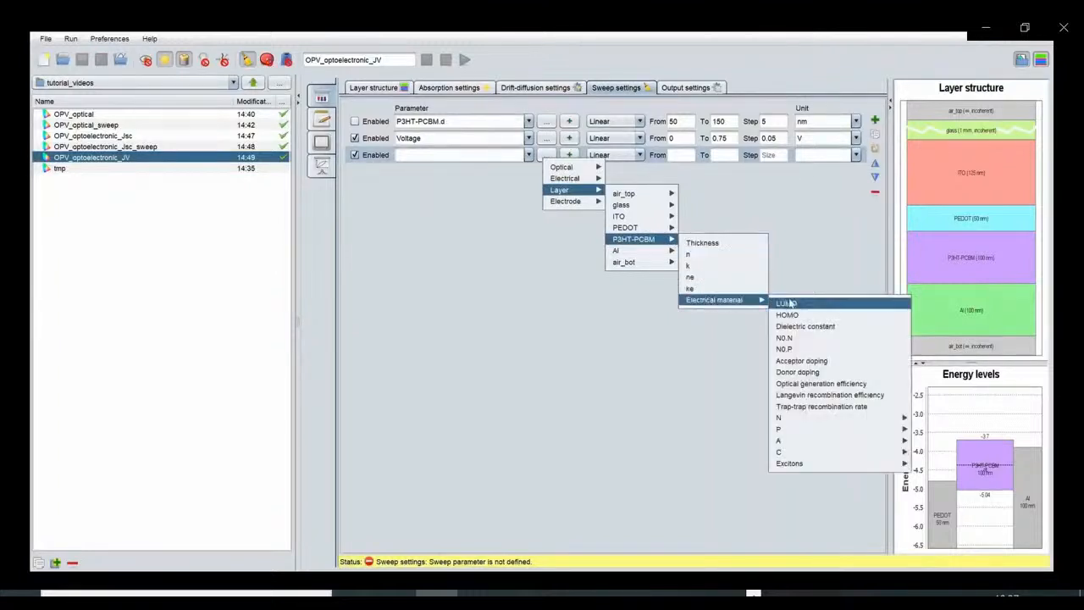
mouse_move(817, 418)
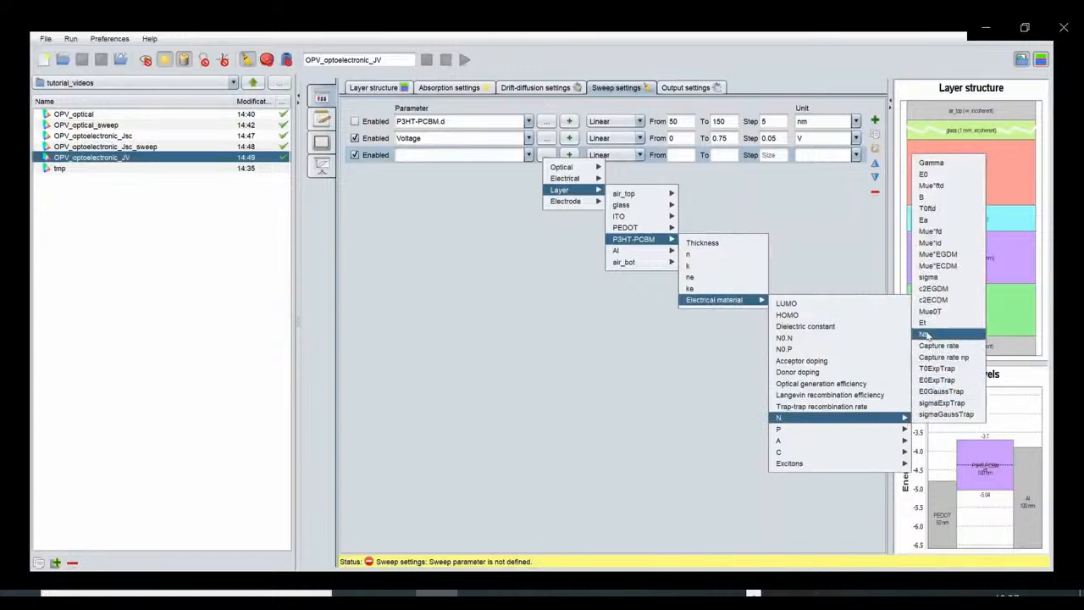
click(926, 334)
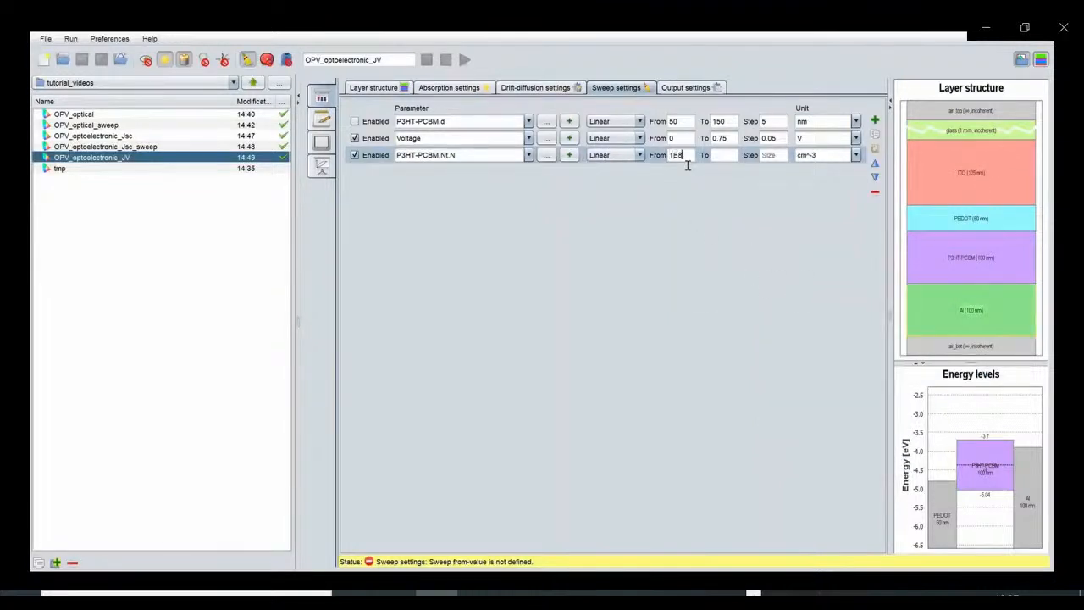
Define the P3HT-PCBM.Nt.N sweep as Log from 1E8 to 1E14 cm^-3 with step 1.
click(724, 163)
text(1E14)
click(784, 162)
text(1)
click(603, 156)
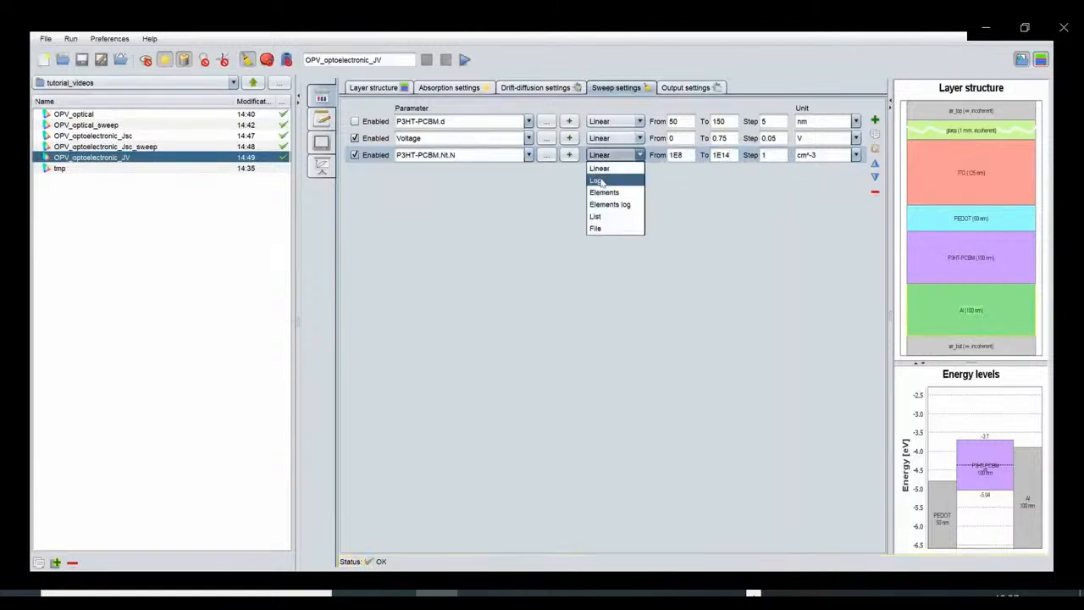
click(601, 181)
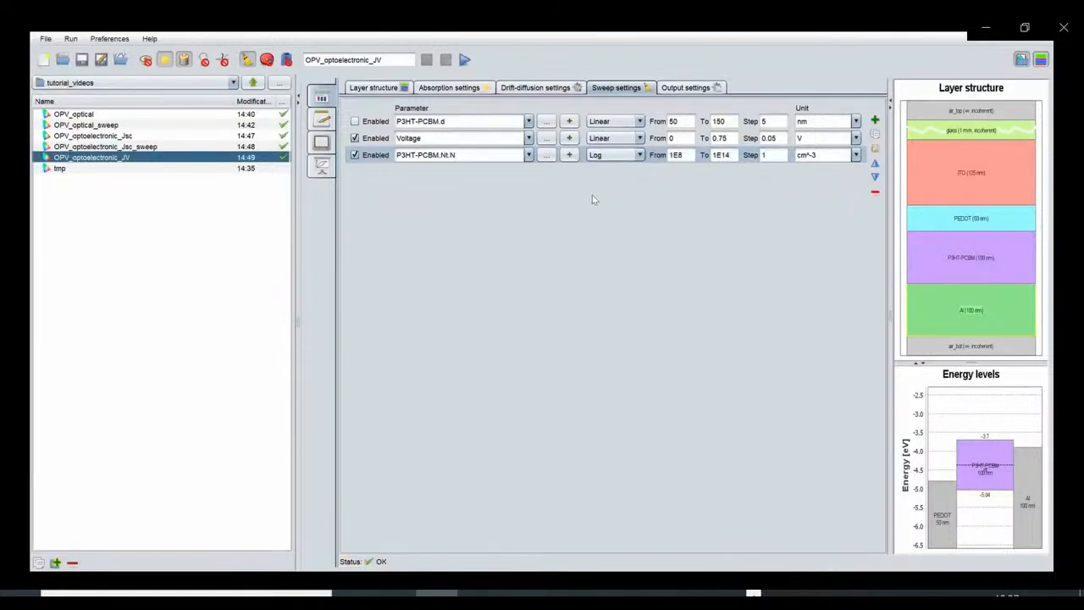
Relabel the simulation as OPV_optoelectronic_sweepdefects and run the combined voltage and trap density sweep.
click(401, 61)
key(BackSpace)
key(BackSpace)
text(sweepdefects)
click(465, 60)
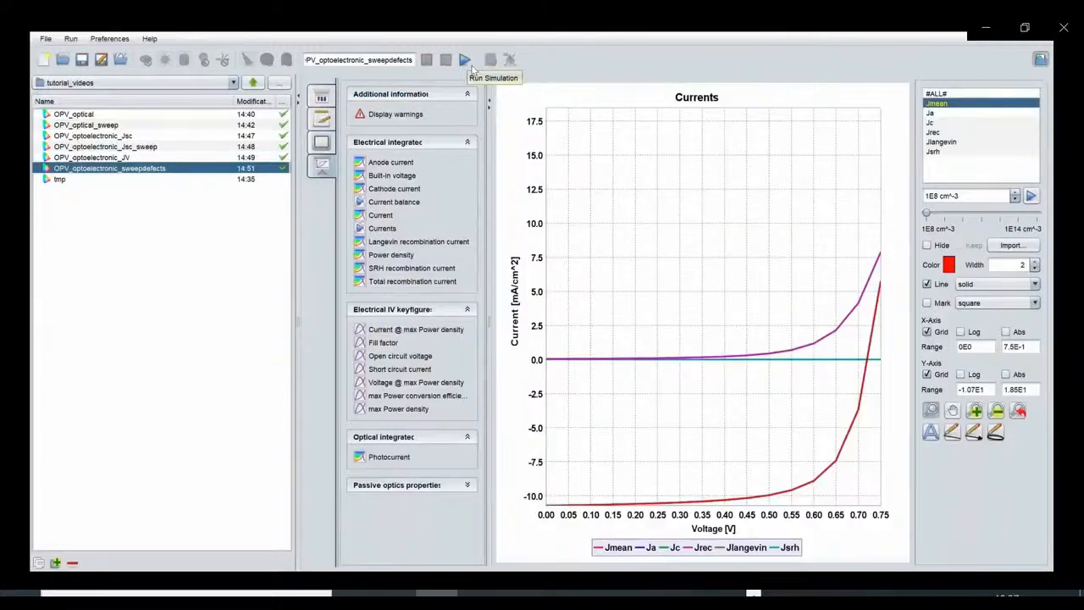
Plot the Current against voltage and play its curve through the trap densities from 1E8 to 1E14 cm^-3.
click(385, 219)
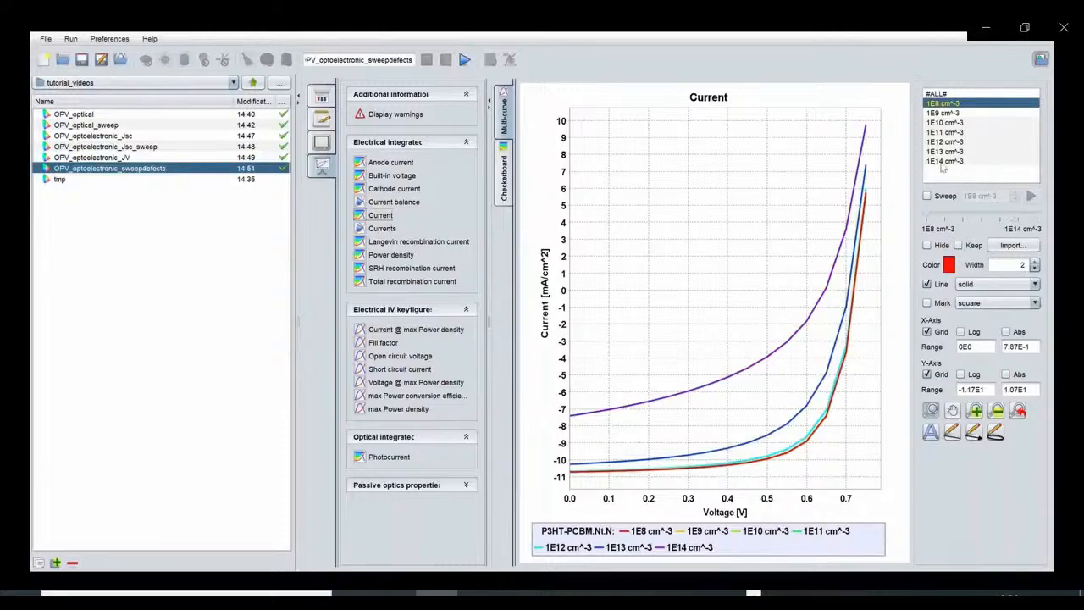
click(927, 195)
click(1032, 195)
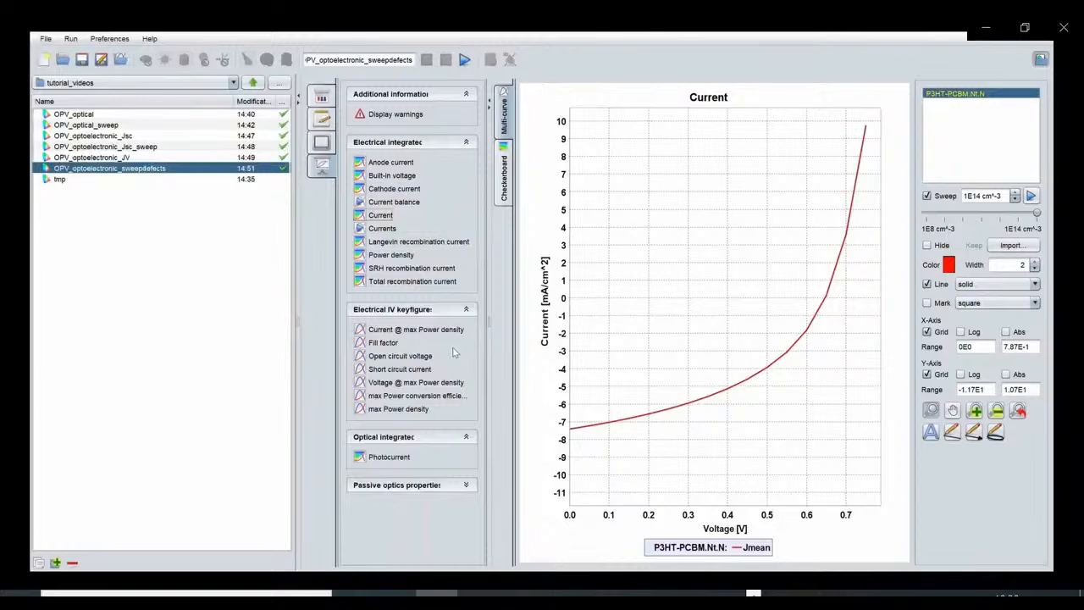
View the fill factor, open circuit voltage and short circuit current plots against trap density.
click(382, 343)
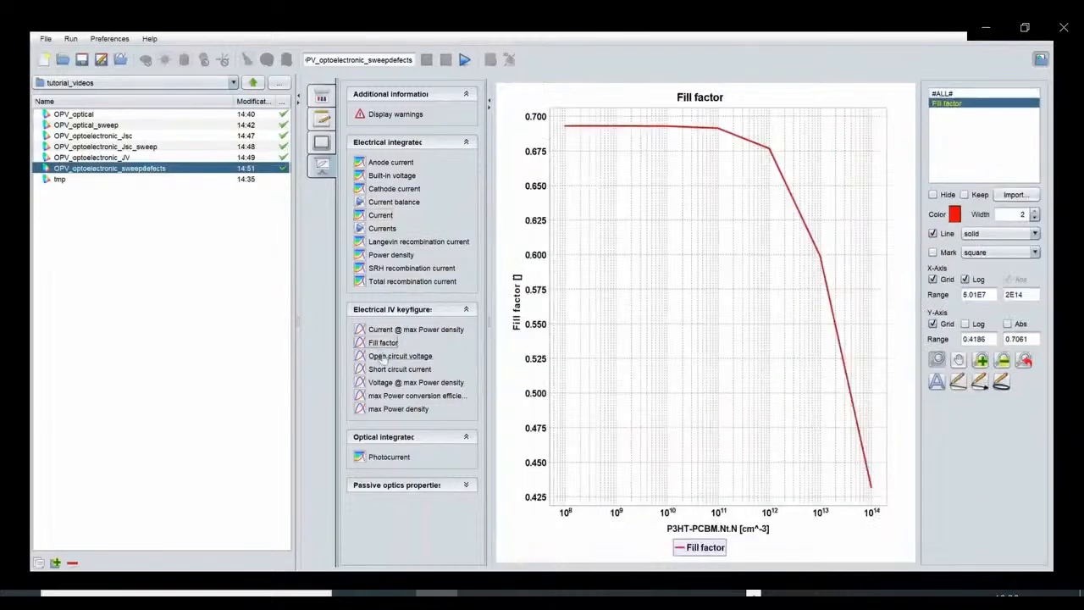
click(383, 357)
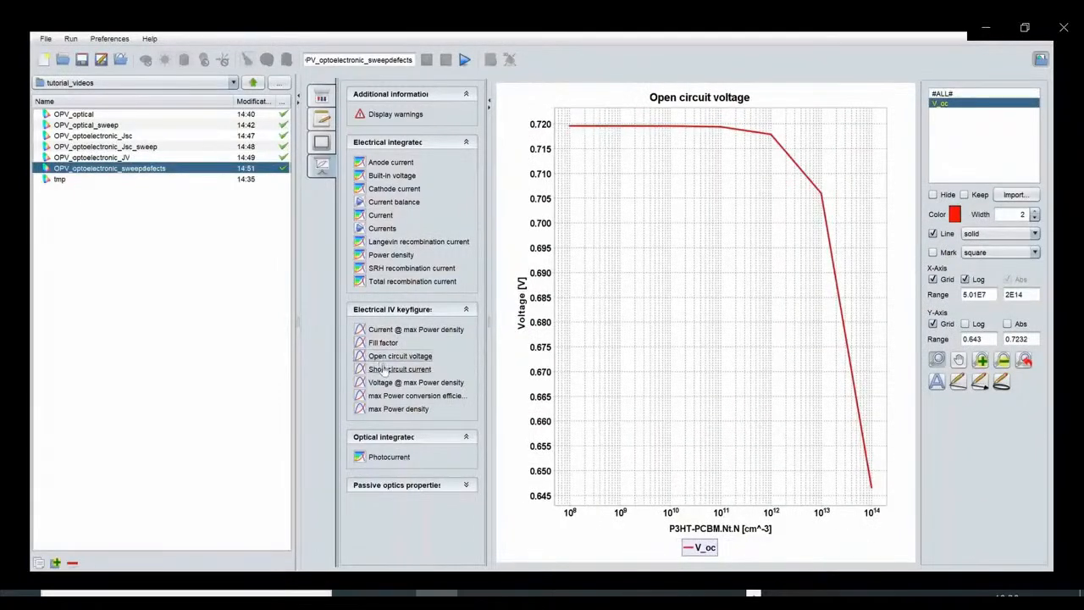
click(383, 371)
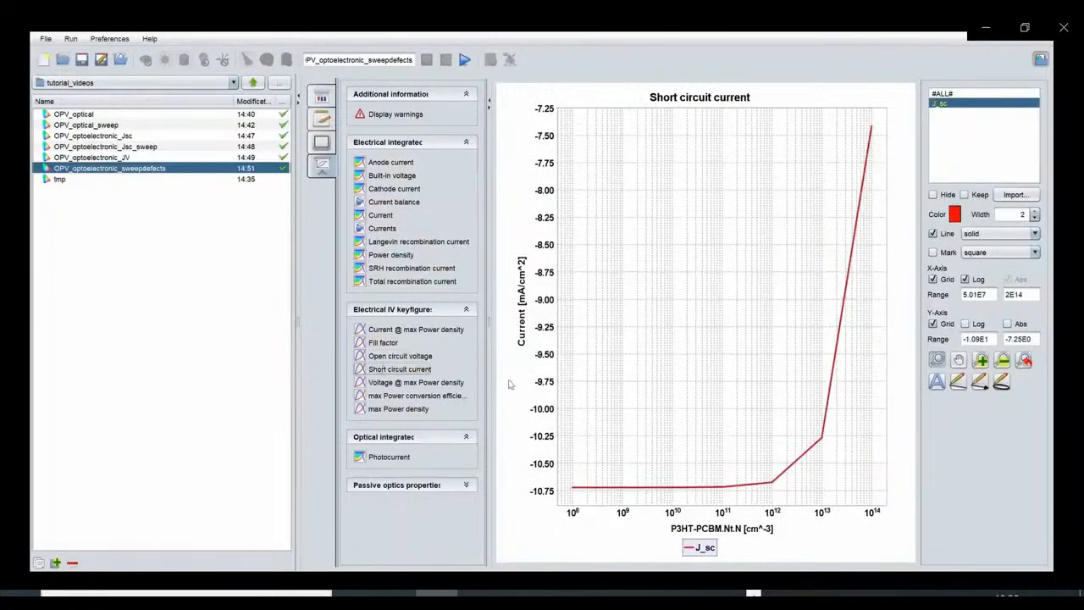